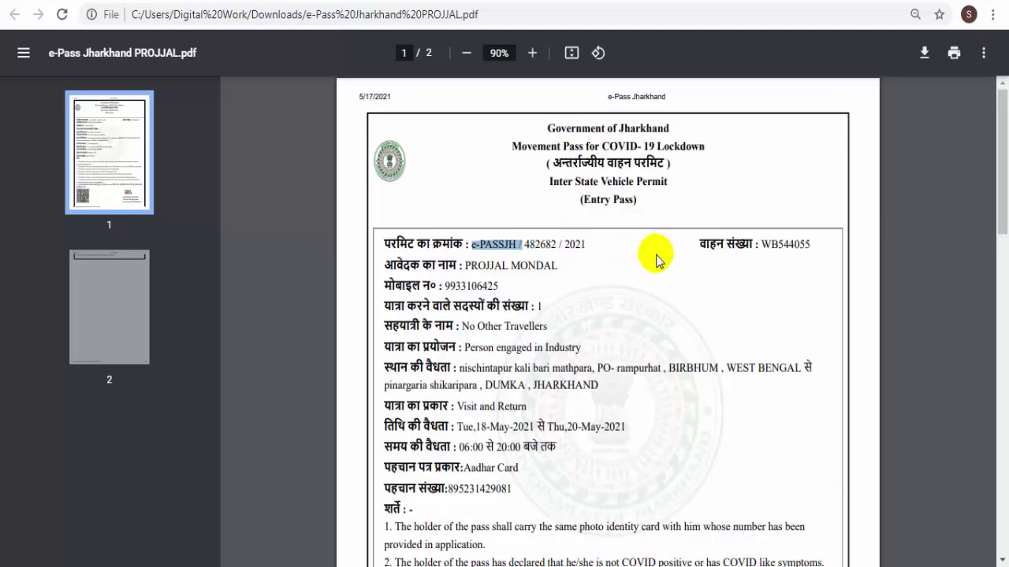
- Scroll through the Inter State Vehicle Permit entry pass PDF, then switch to the e-Pass login tab
{"action": "scroll", "coordinate": [640, 280], "scroll_direction": "down", "scroll_amount": 1}
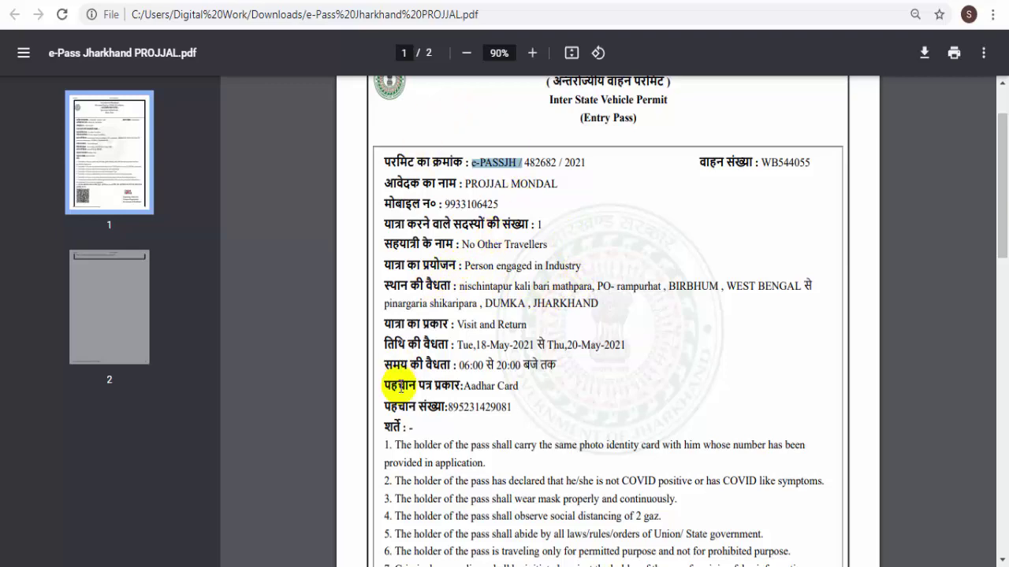
{"action": "scroll", "coordinate": [401, 387], "scroll_direction": "down", "scroll_amount": 3}
{"action": "scroll", "coordinate": [387, 418], "scroll_direction": "up", "scroll_amount": 4}
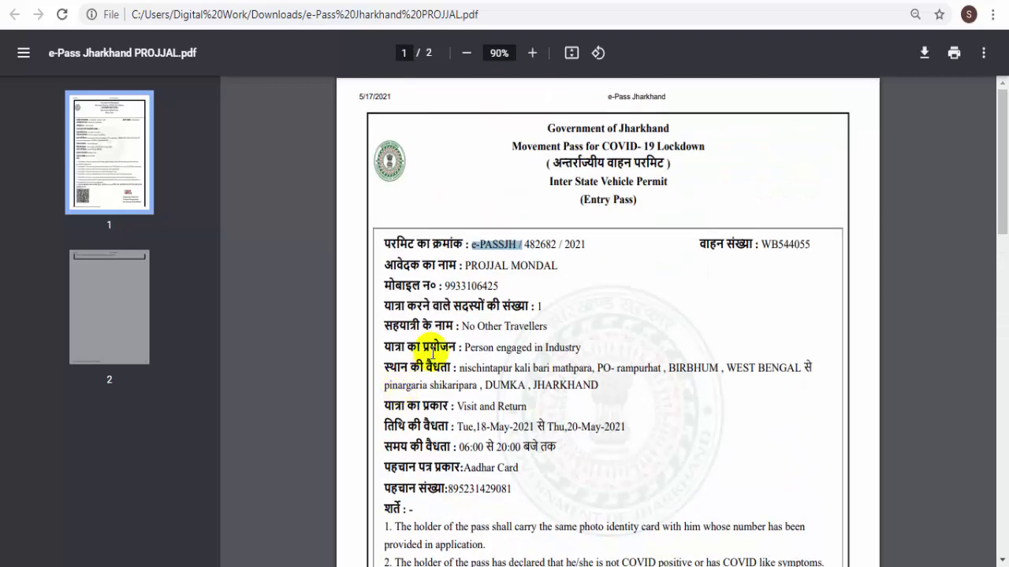
{"action": "scroll", "coordinate": [432, 354], "scroll_direction": "down", "scroll_amount": 4}
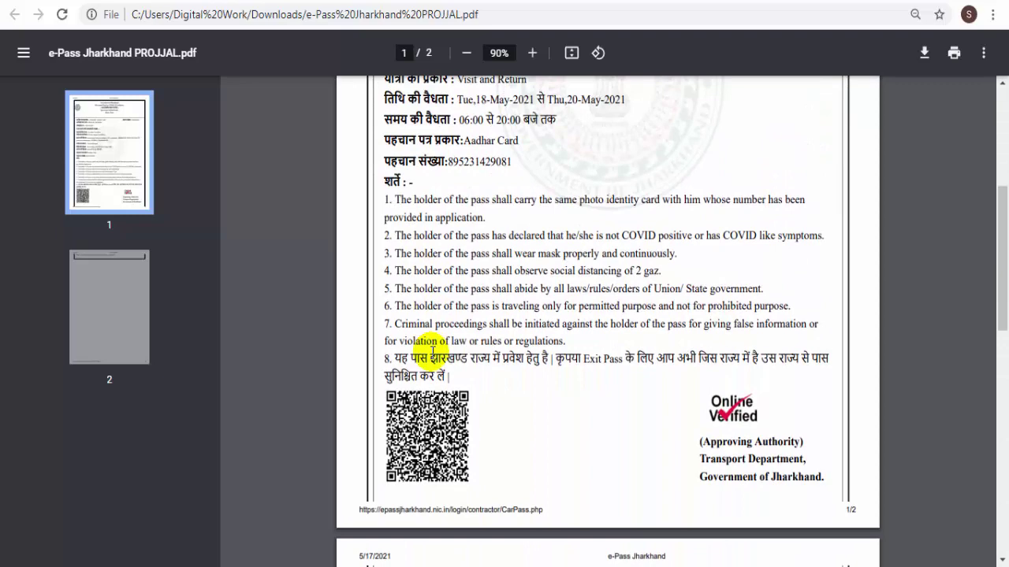
{"action": "scroll", "coordinate": [552, 347], "scroll_direction": "up", "scroll_amount": 4}
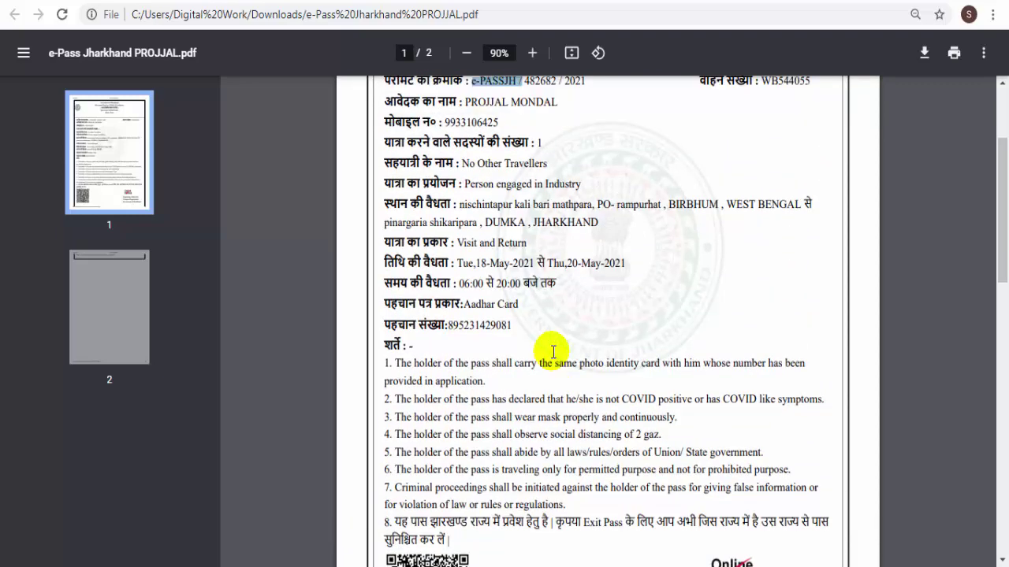
{"action": "scroll", "coordinate": [554, 353], "scroll_direction": "up", "scroll_amount": 1}
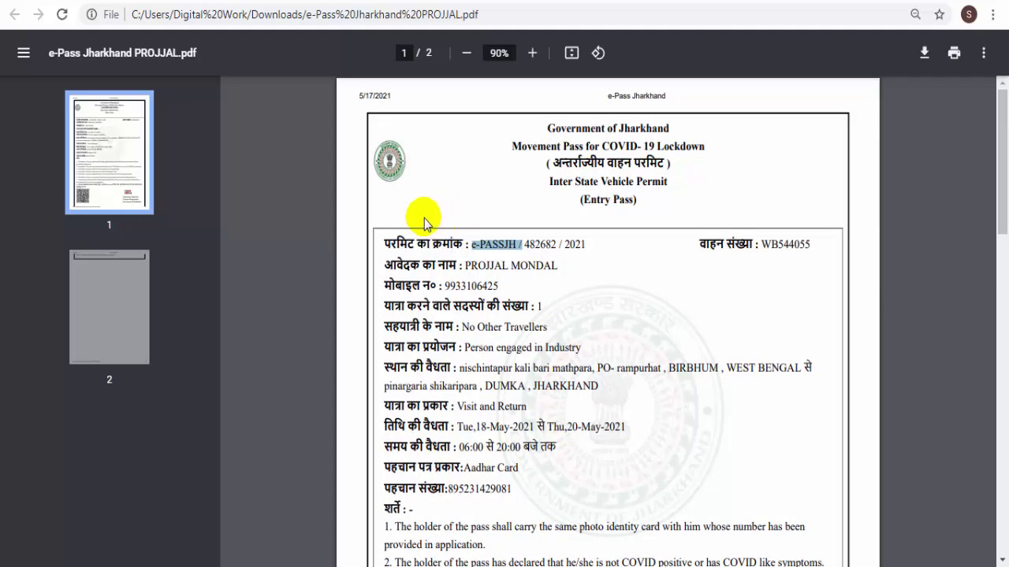
{"action": "key", "text": "ctrl+Tab"}
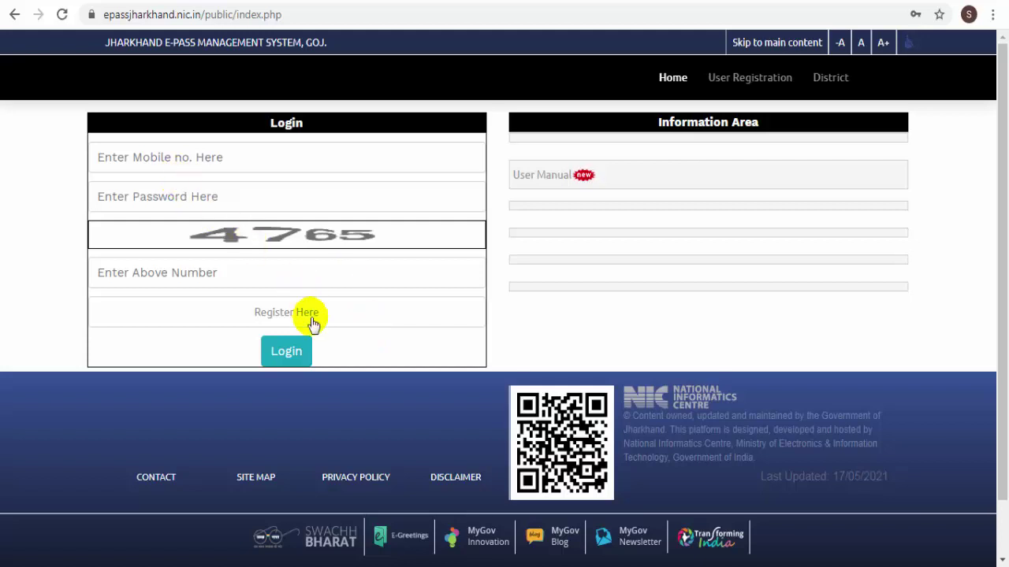
- Follow the 'Register Here' link to reach the mobile registration page
{"action": "left_click", "coordinate": [276, 317]}
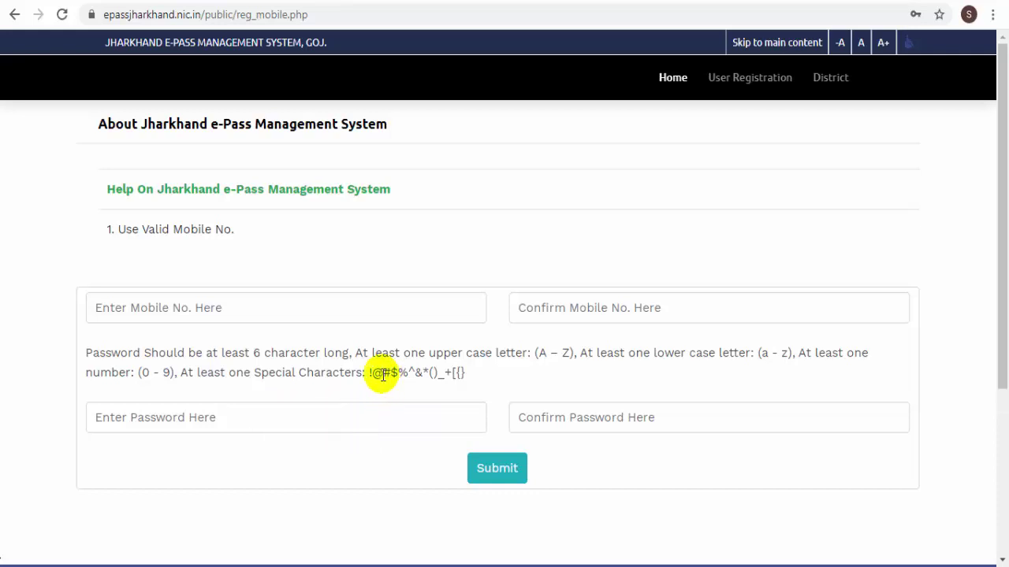
- Enter and confirm the mobile number and account password, submit, and acknowledge the success alert
{"action": "left_click_drag", "start_coordinate": [369, 373], "coordinate": [463, 376]}
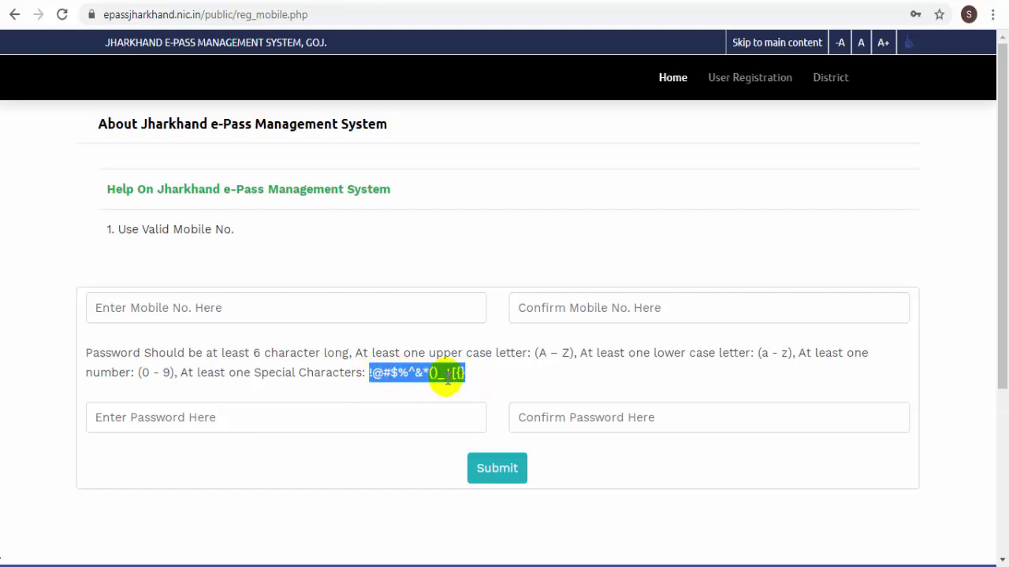
{"action": "left_click", "coordinate": [318, 419]}
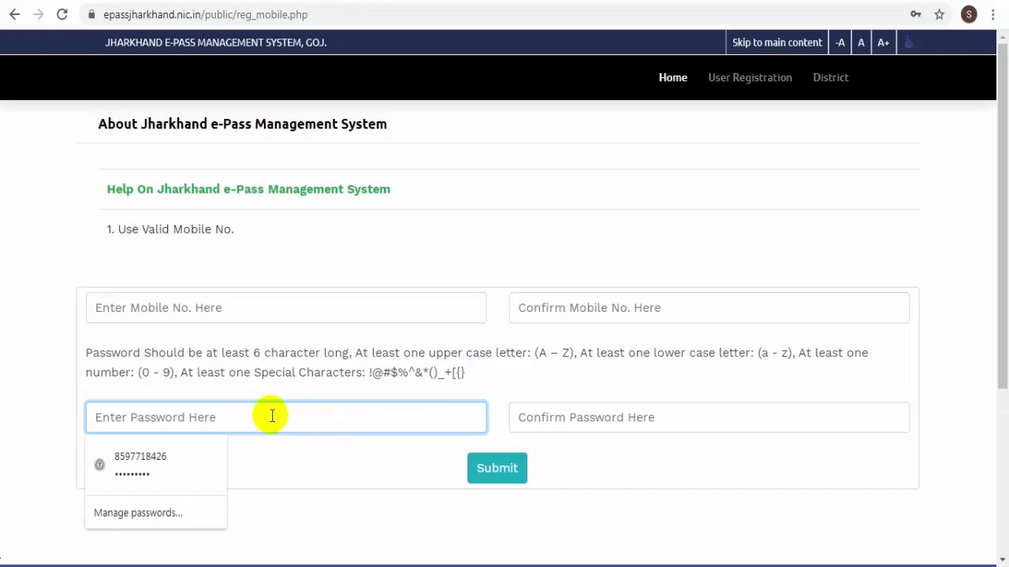
{"action": "left_click", "coordinate": [331, 465]}
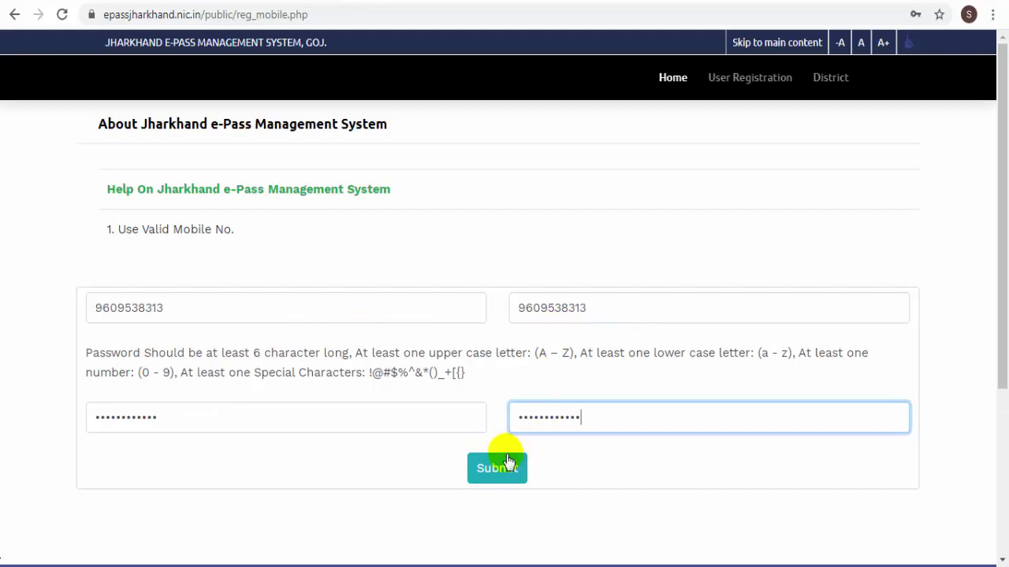
{"action": "left_click", "coordinate": [496, 468]}
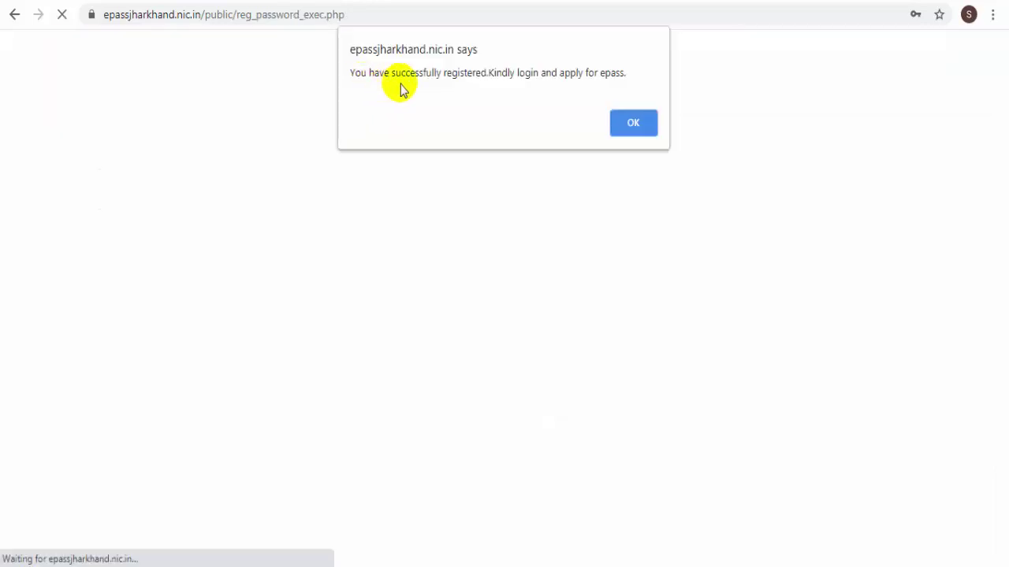
{"action": "left_click", "coordinate": [637, 125]}
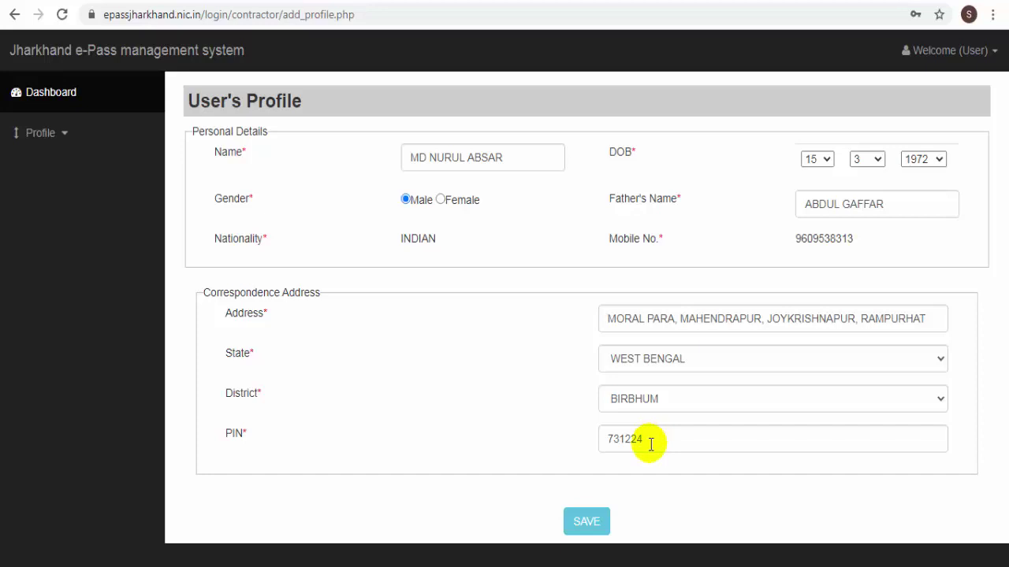
- Save the filled-in User's Profile and dismiss the 'Profile Successfully Updated' message
{"action": "left_click", "coordinate": [586, 531]}
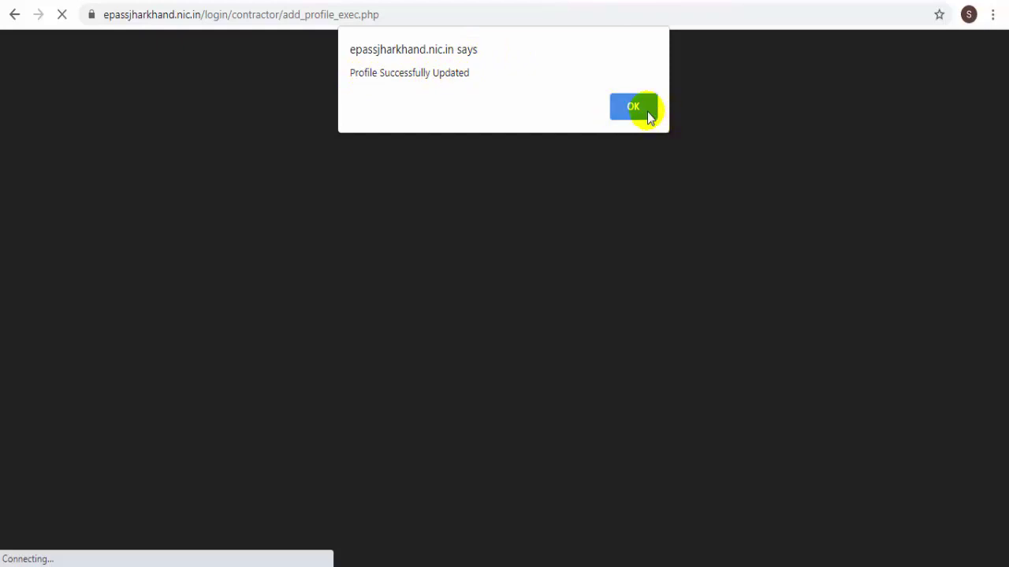
{"action": "left_click", "coordinate": [642, 110]}
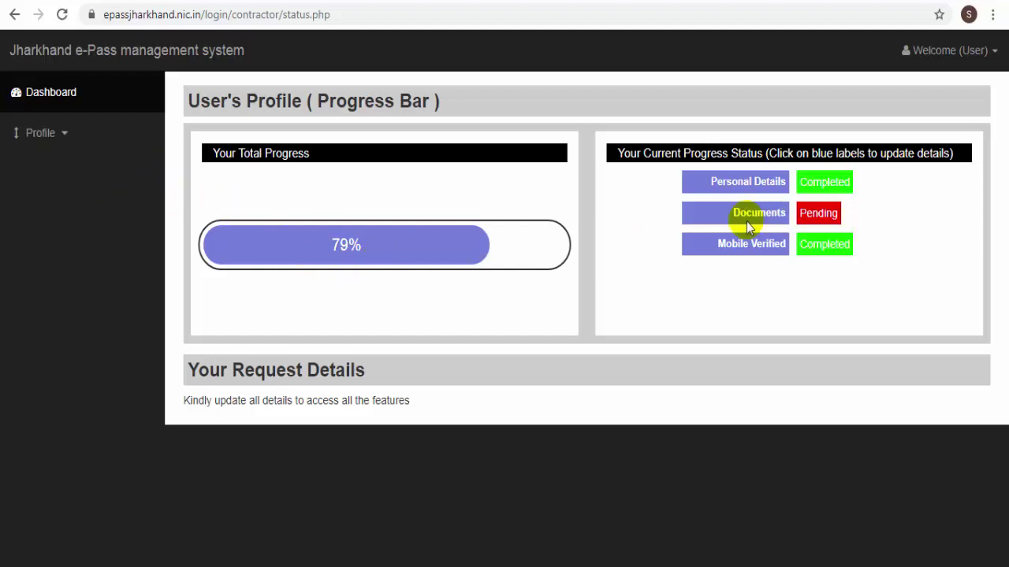
- Under Documents, record Aadhar Card as ID type with its ID number and confirm
{"action": "double_click", "coordinate": [820, 215]}
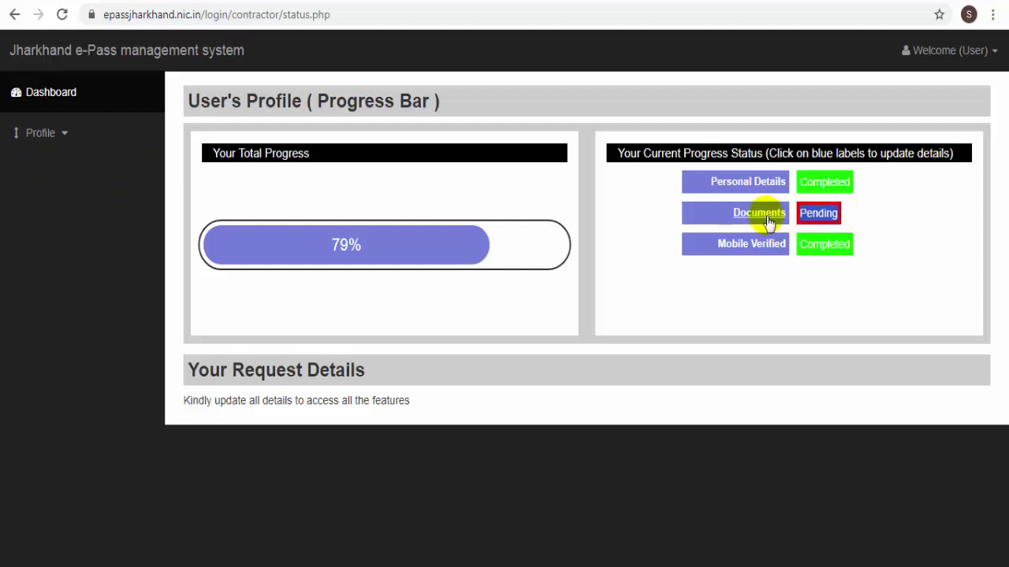
{"action": "left_click", "coordinate": [769, 223]}
{"action": "left_click", "coordinate": [445, 166]}
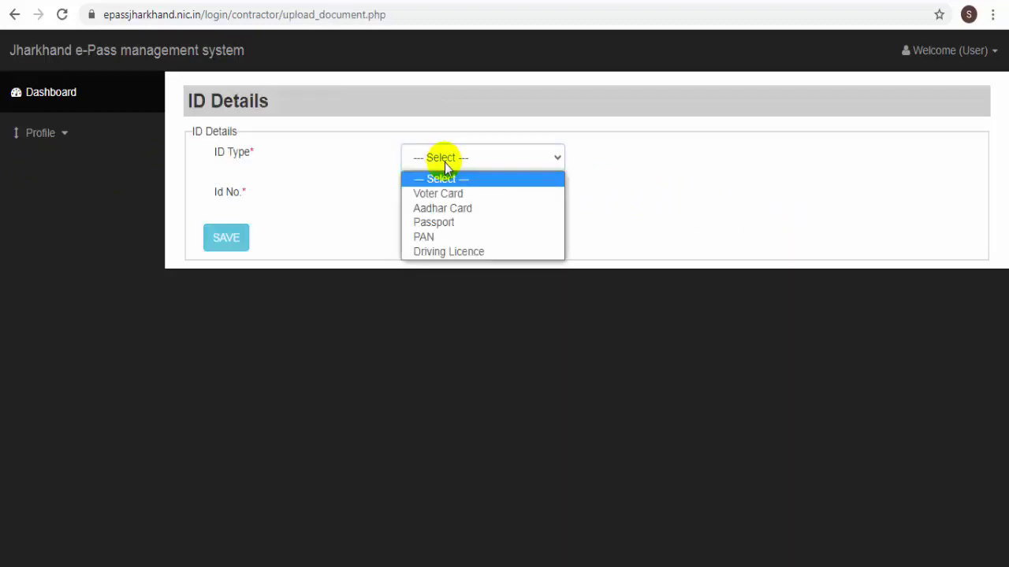
{"action": "left_click", "coordinate": [443, 206]}
{"action": "left_click", "coordinate": [441, 198]}
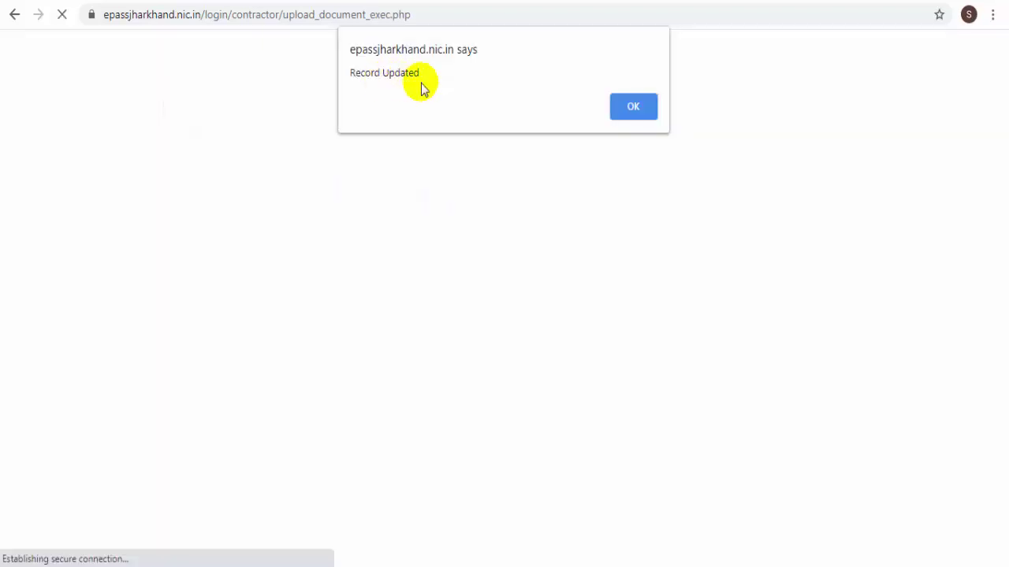
{"action": "left_click", "coordinate": [640, 111]}
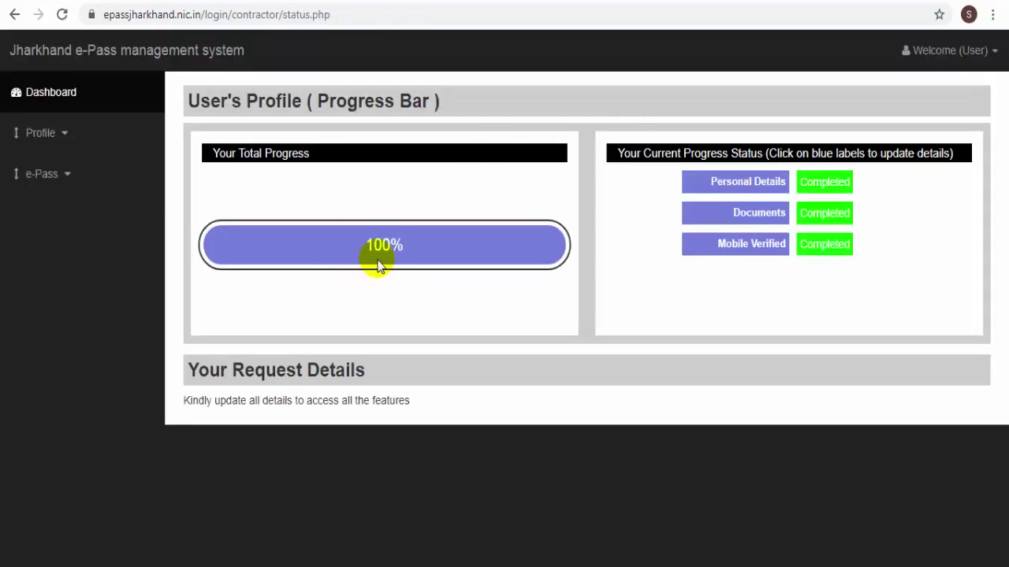
- Apply for an e-Pass with DUMKA as approving district and 'Coming inside Jharkhand' type
{"action": "left_click", "coordinate": [67, 183]}
{"action": "left_click", "coordinate": [70, 218]}
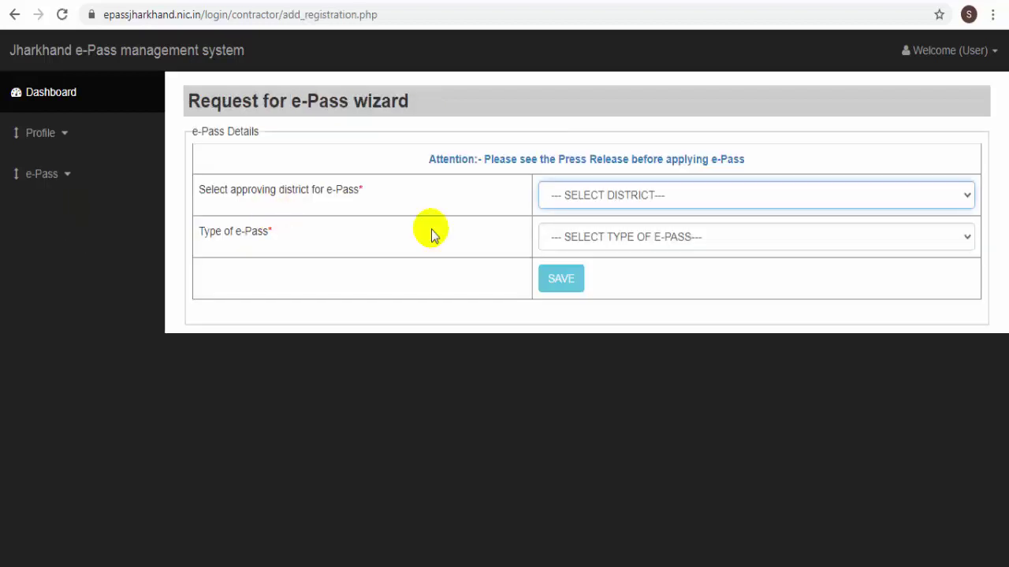
{"action": "left_click", "coordinate": [570, 196]}
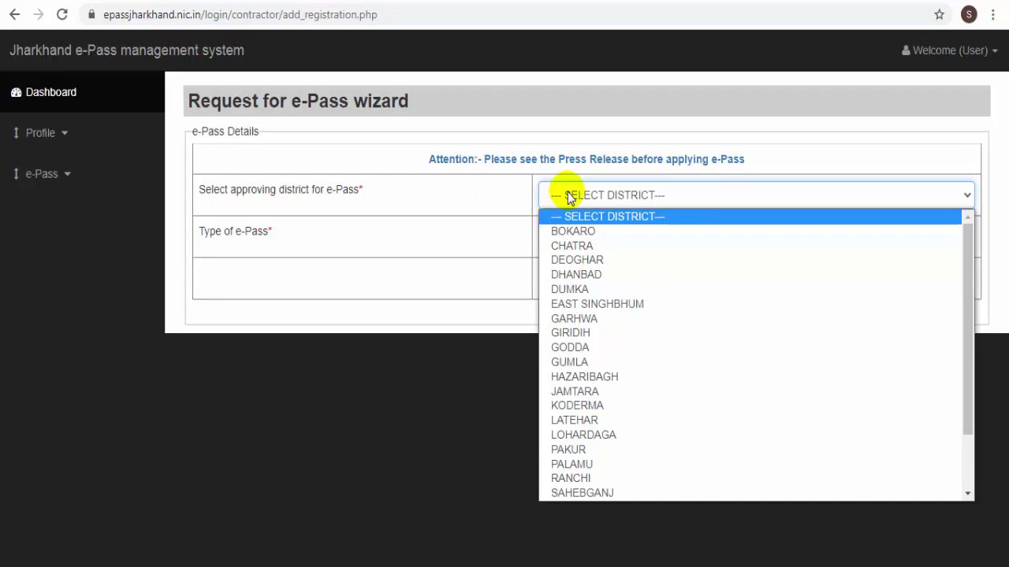
{"action": "left_click", "coordinate": [570, 290]}
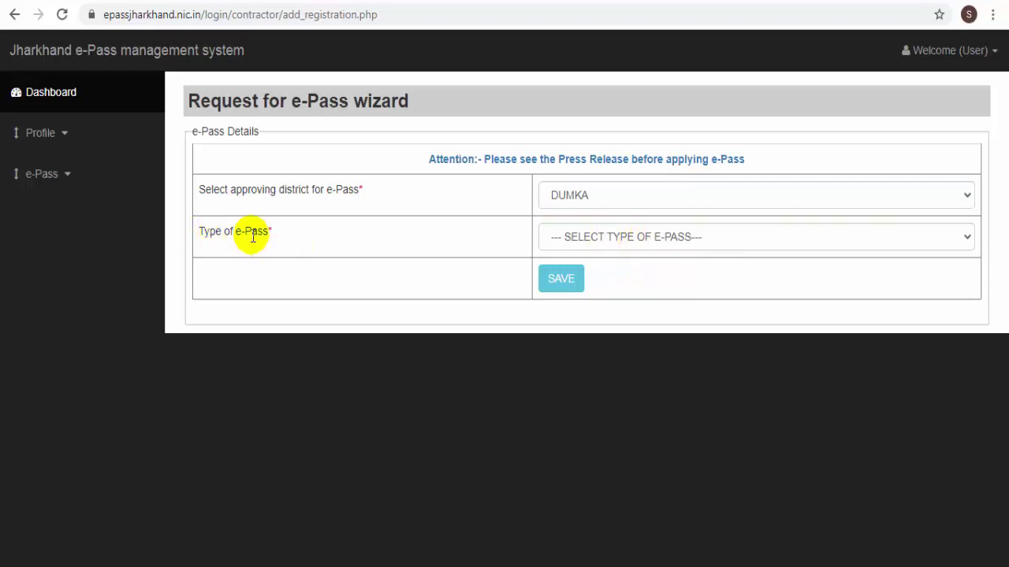
{"action": "left_click", "coordinate": [569, 241]}
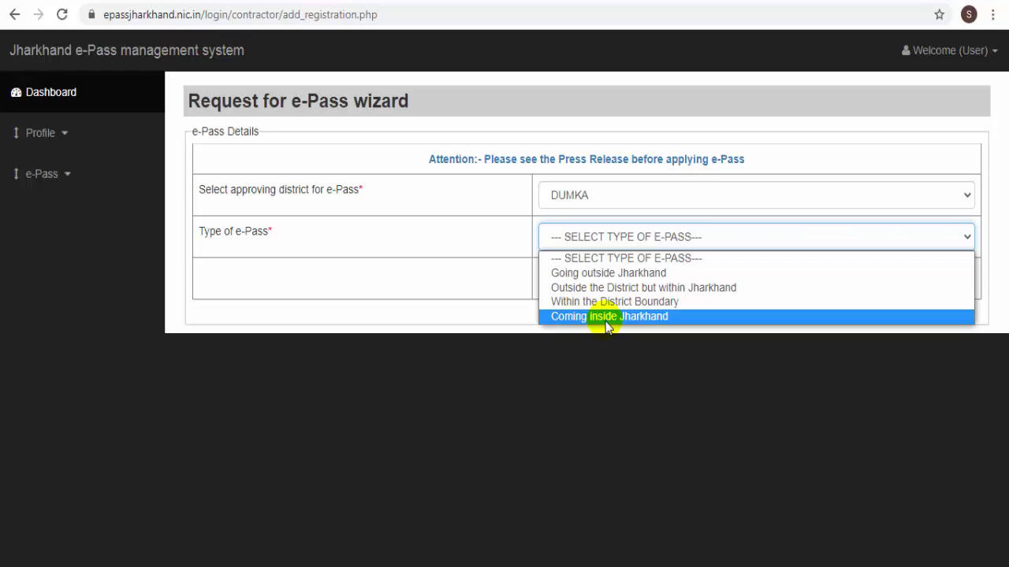
{"action": "left_click", "coordinate": [605, 316]}
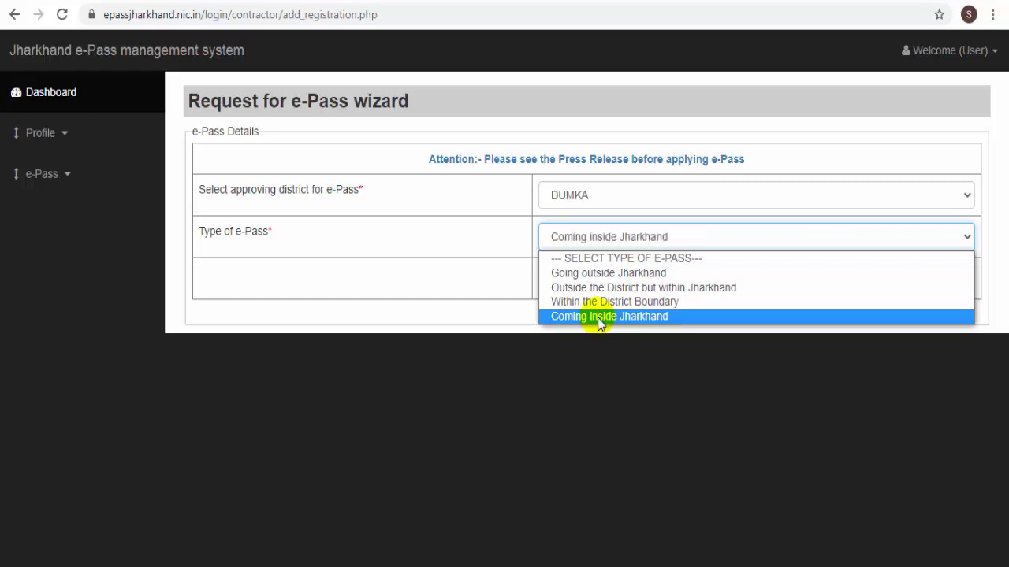
{"action": "left_click", "coordinate": [569, 281]}
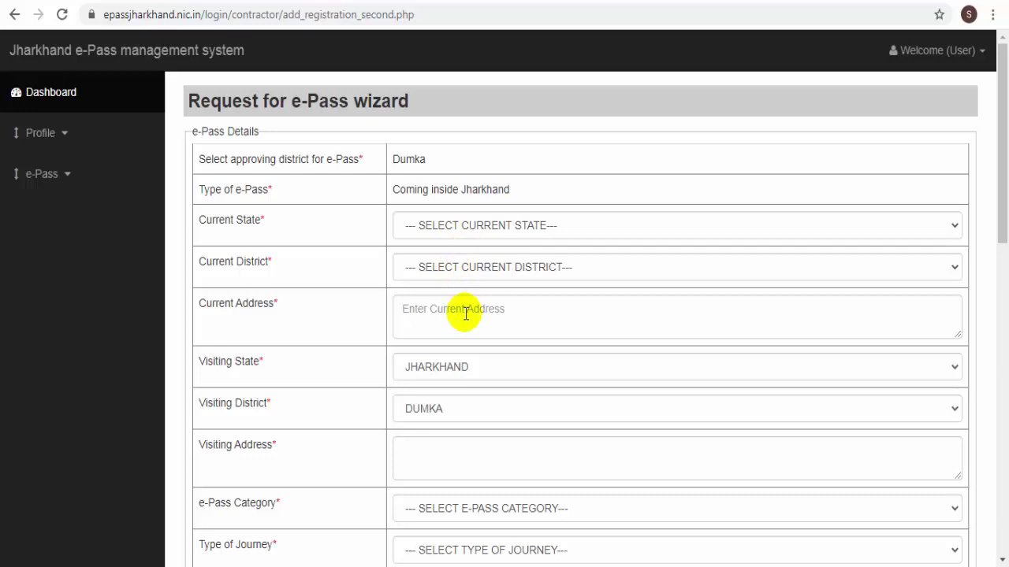
- Set current state WEST BENGAL, district BIRBHUM, and paste in the current address
{"action": "left_click", "coordinate": [461, 226]}
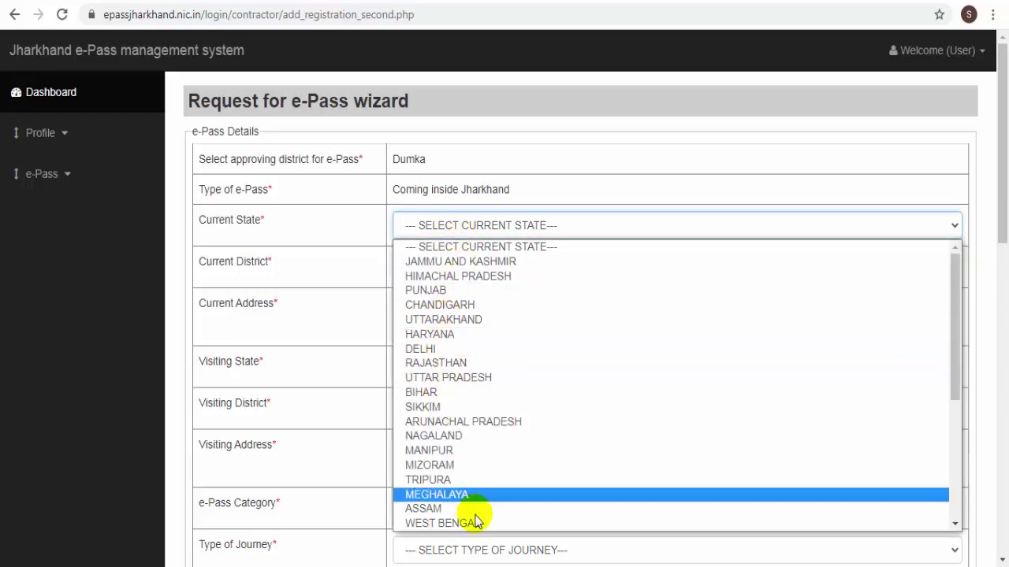
{"action": "left_click", "coordinate": [475, 524]}
{"action": "left_click", "coordinate": [472, 227]}
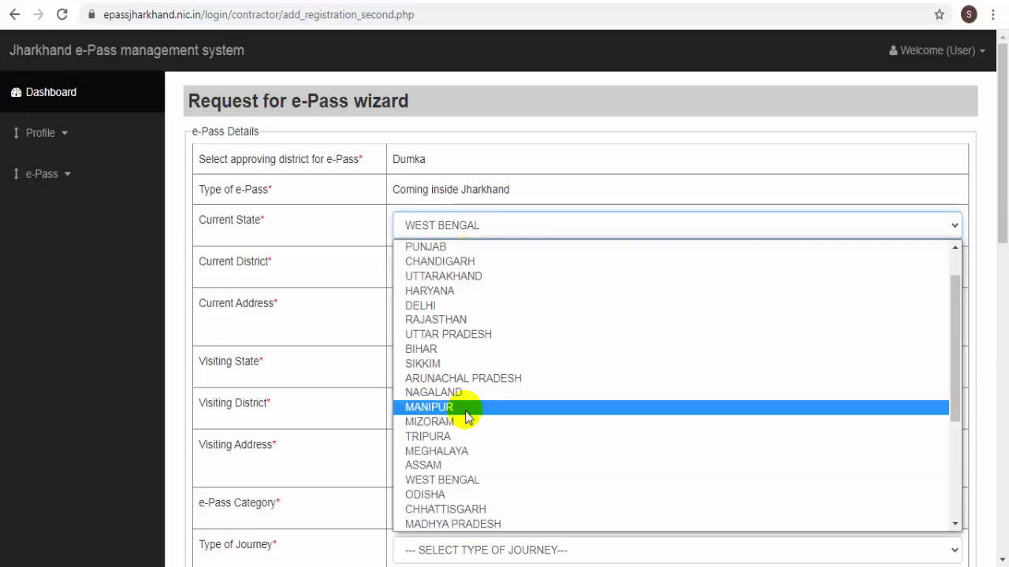
{"action": "left_click", "coordinate": [454, 480]}
{"action": "left_click", "coordinate": [468, 267]}
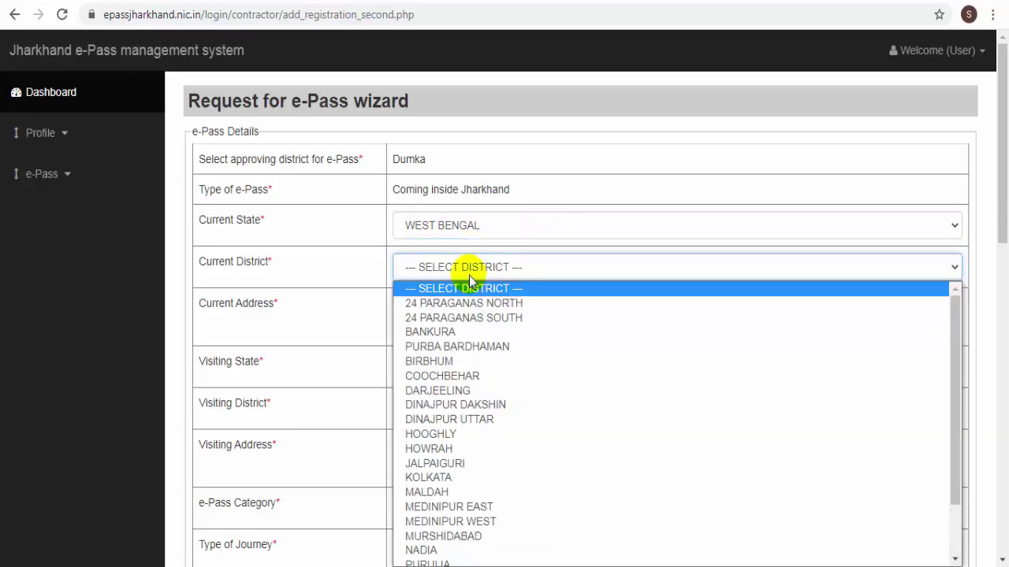
{"action": "left_click", "coordinate": [424, 365]}
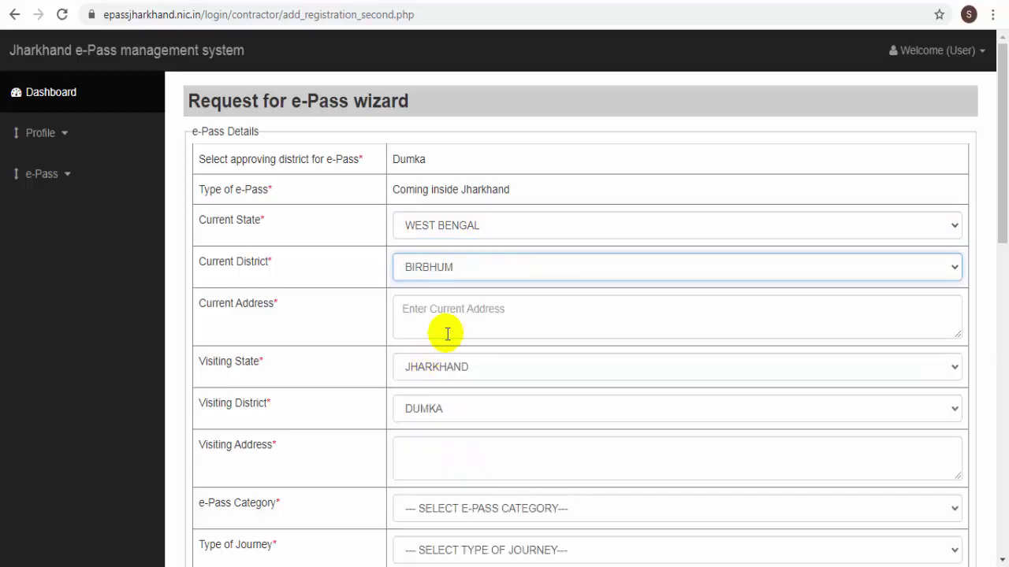
{"action": "scroll", "coordinate": [445, 319], "scroll_direction": "down", "scroll_amount": 1}
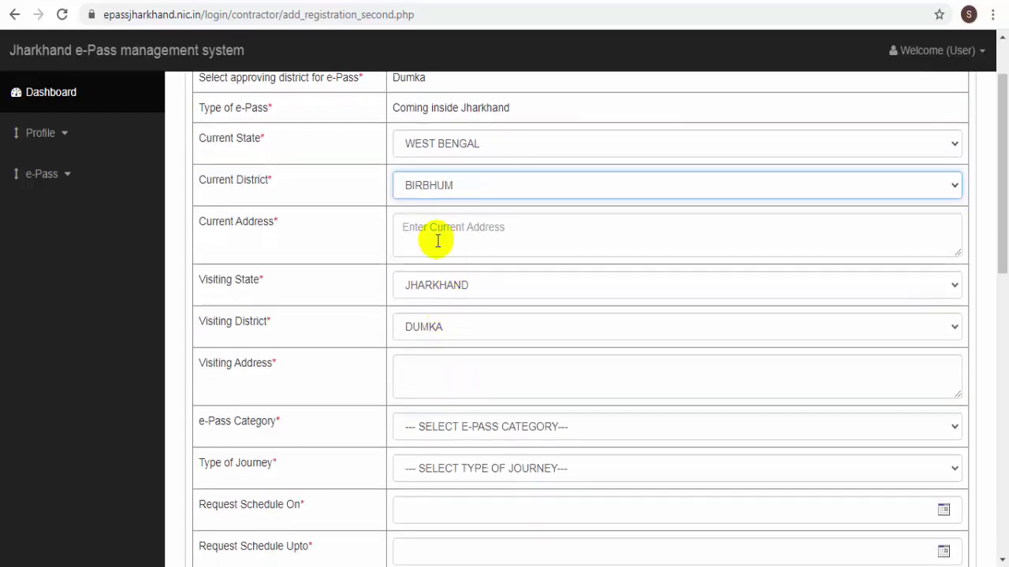
{"action": "left_click", "coordinate": [444, 235]}
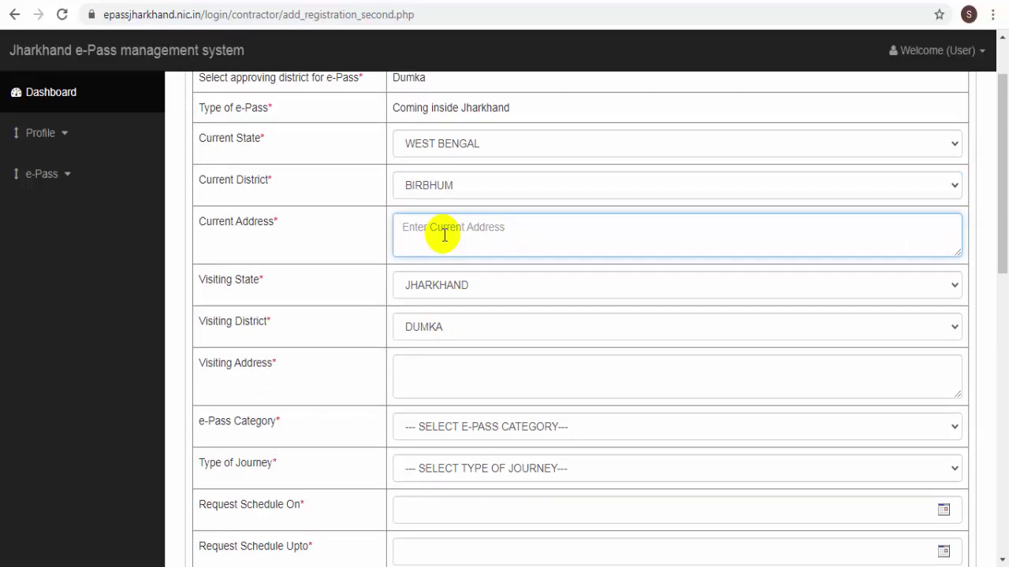
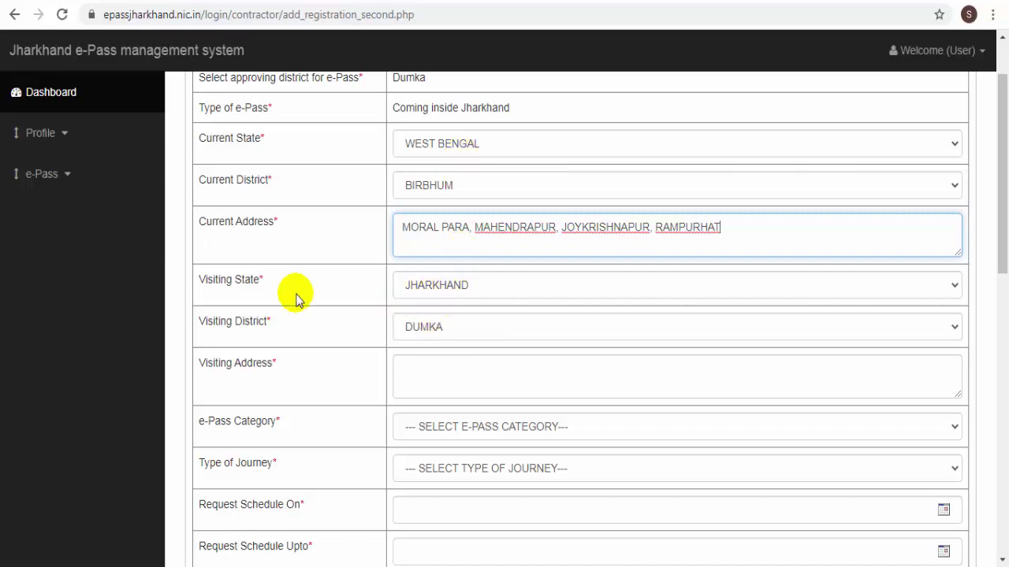
{"action": "scroll", "coordinate": [500, 295], "scroll_direction": "down", "scroll_amount": 1}
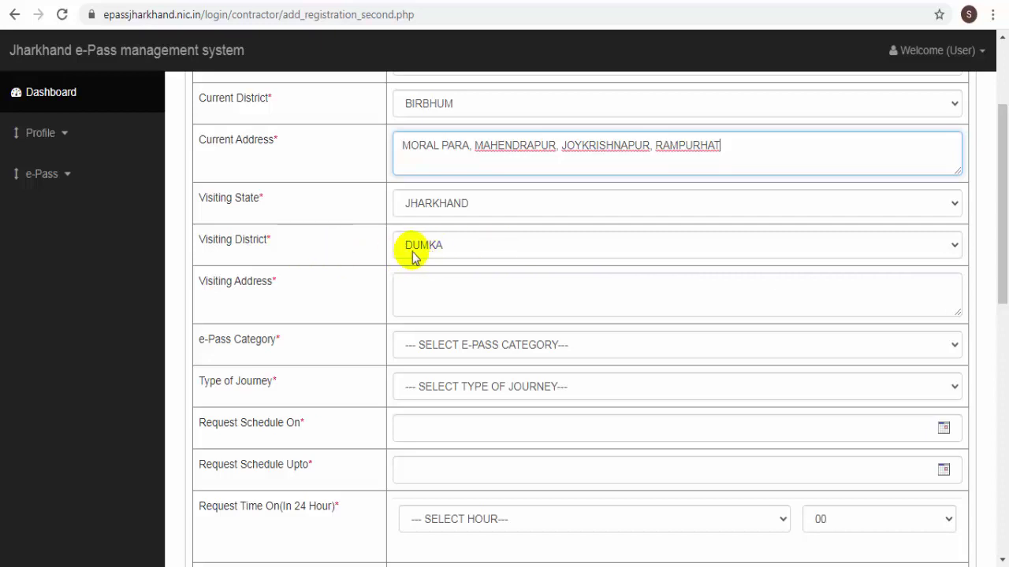
{"action": "scroll", "coordinate": [427, 257], "scroll_direction": "down", "scroll_amount": 1}
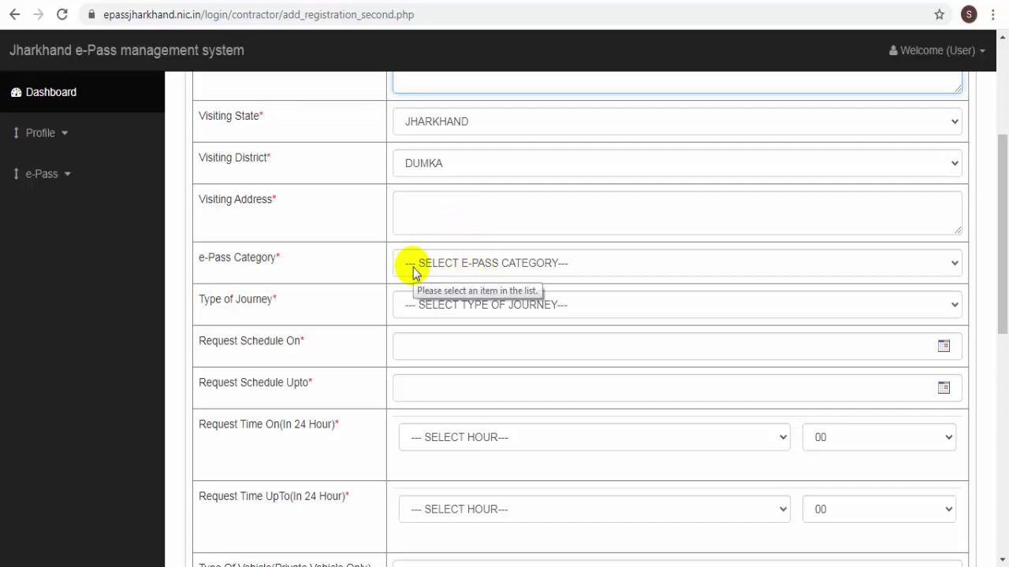
- Choose category 'Person engaged in Industry' and journey type 'Visit and Return'
{"action": "left_click", "coordinate": [457, 262]}
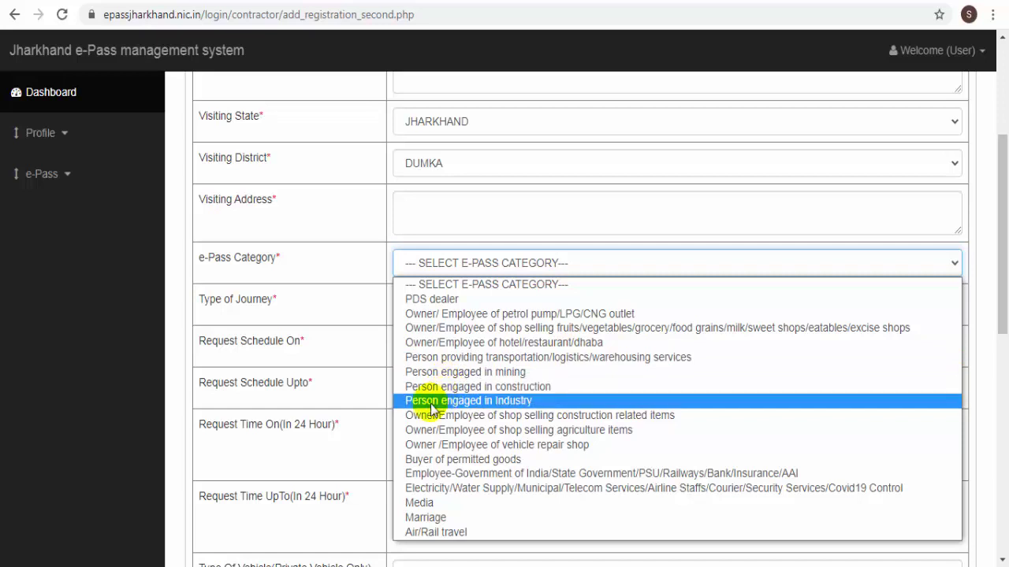
{"action": "left_click", "coordinate": [496, 403]}
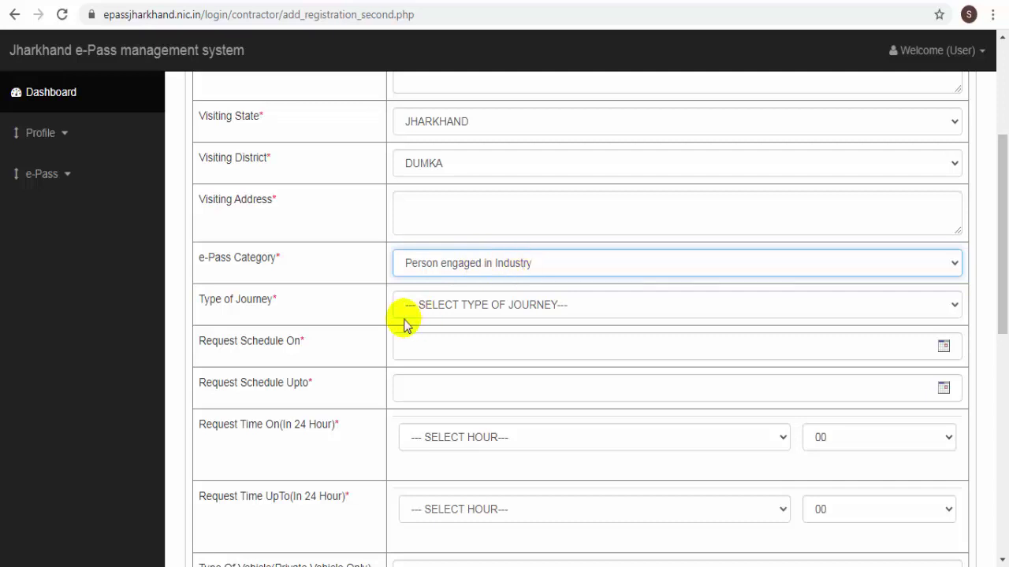
{"action": "left_click", "coordinate": [382, 309]}
{"action": "left_click", "coordinate": [285, 314]}
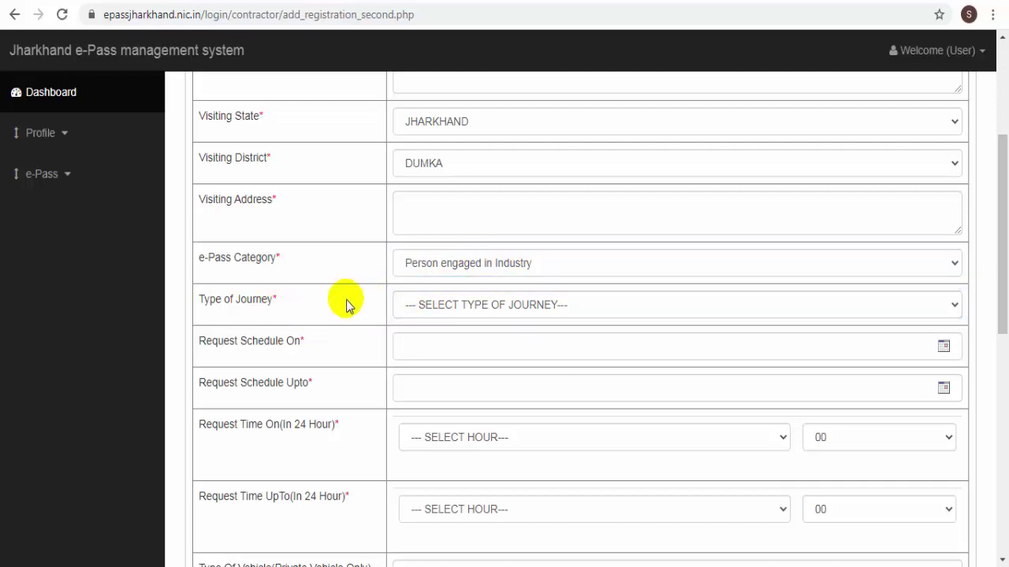
{"action": "left_click", "coordinate": [483, 304]}
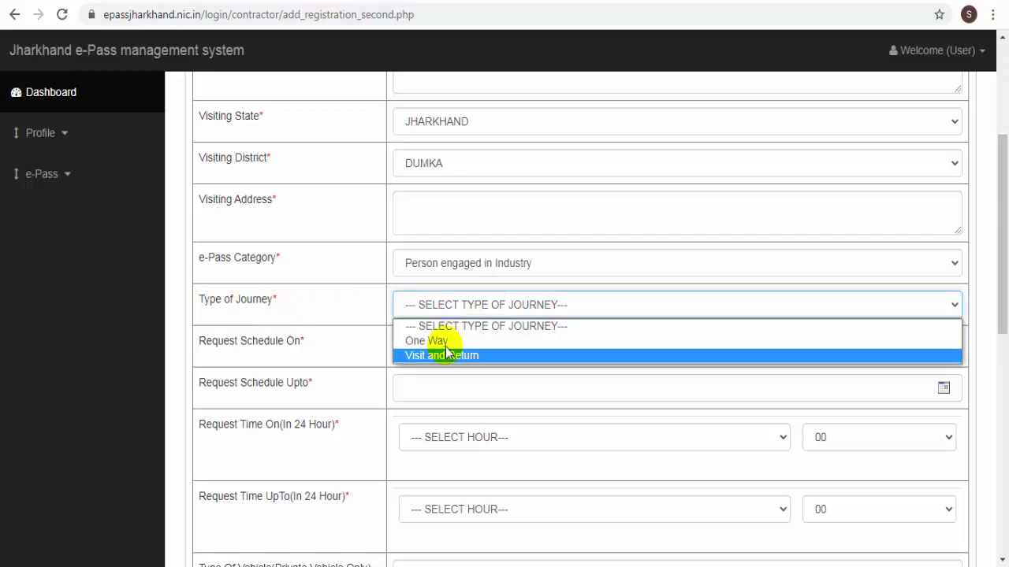
{"action": "left_click", "coordinate": [443, 173]}
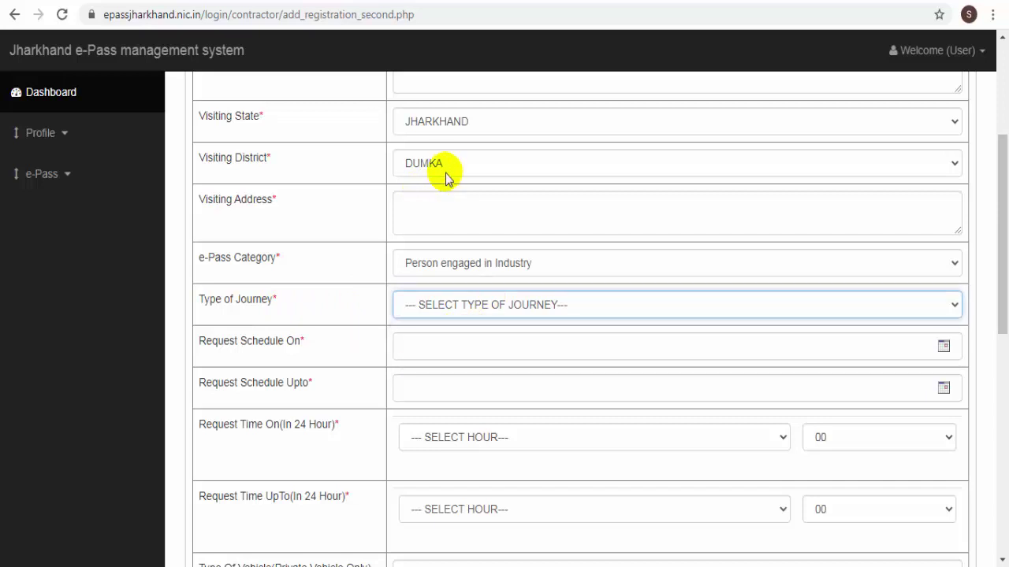
{"action": "left_click", "coordinate": [446, 304]}
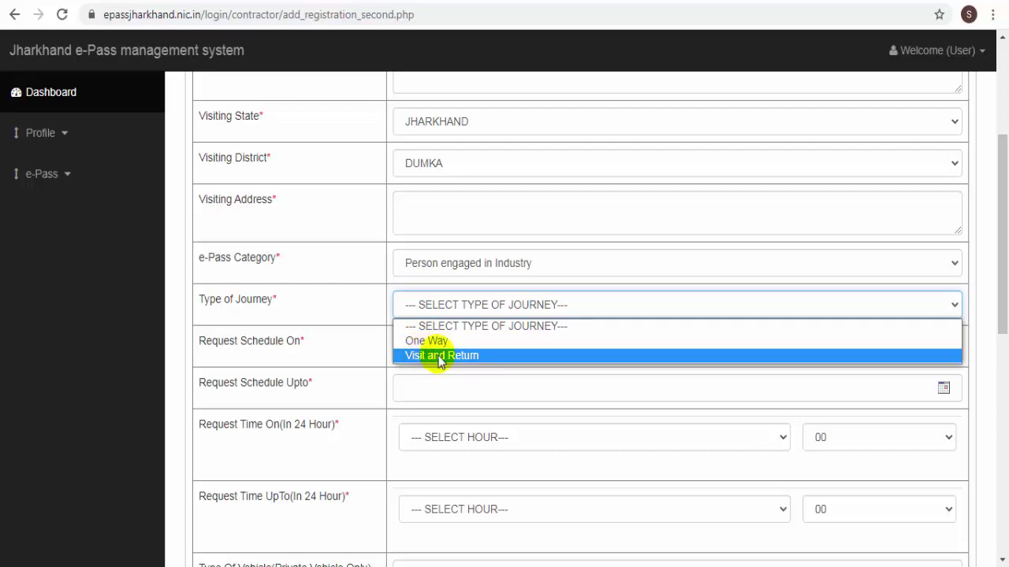
{"action": "left_click", "coordinate": [439, 362]}
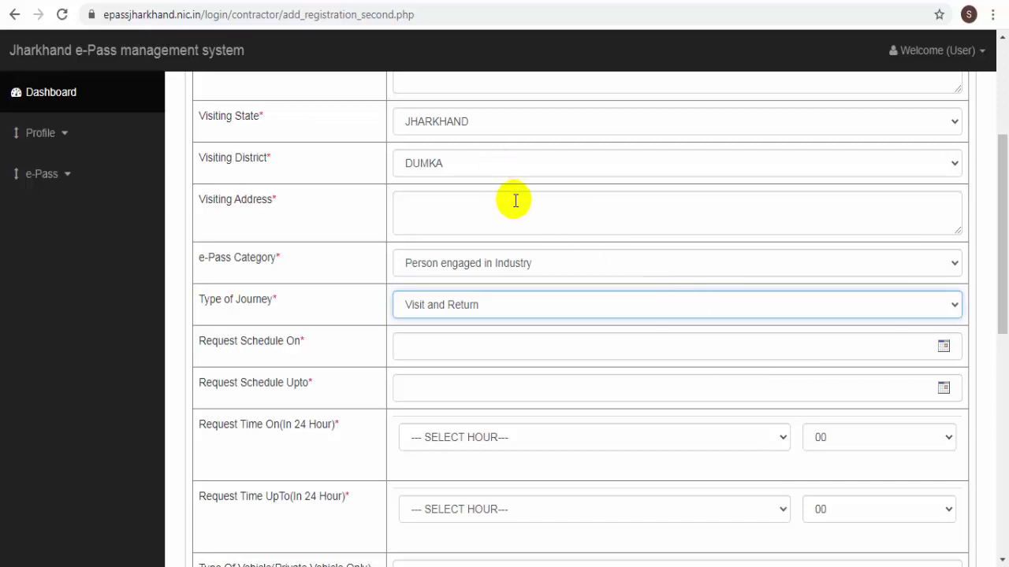
- Set Request Schedule On to 18-05-2021 and Upto to 20-05-2021 via the calendars
{"action": "left_click", "coordinate": [943, 348]}
{"action": "left_click", "coordinate": [943, 347]}
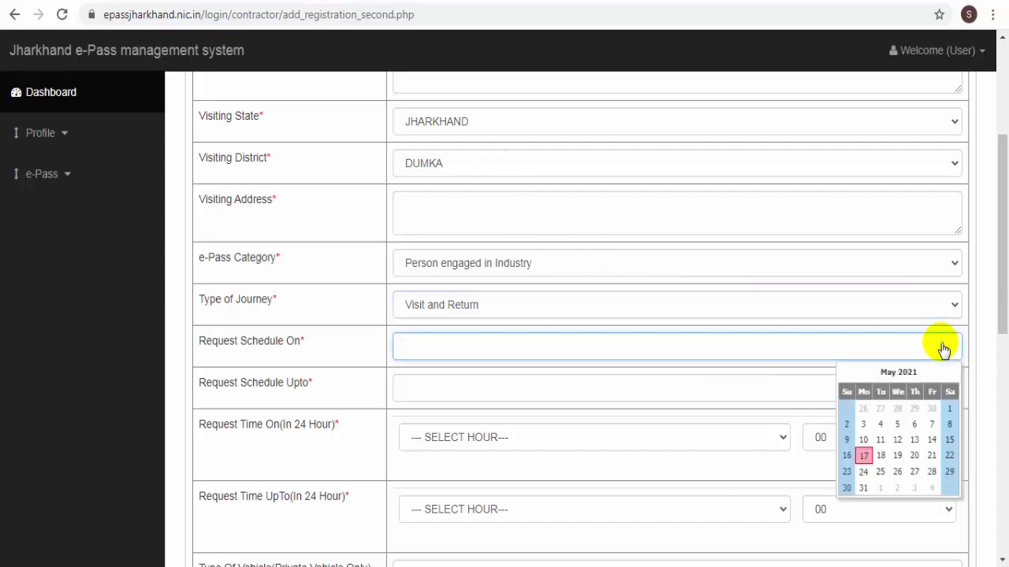
{"action": "left_click", "coordinate": [882, 456]}
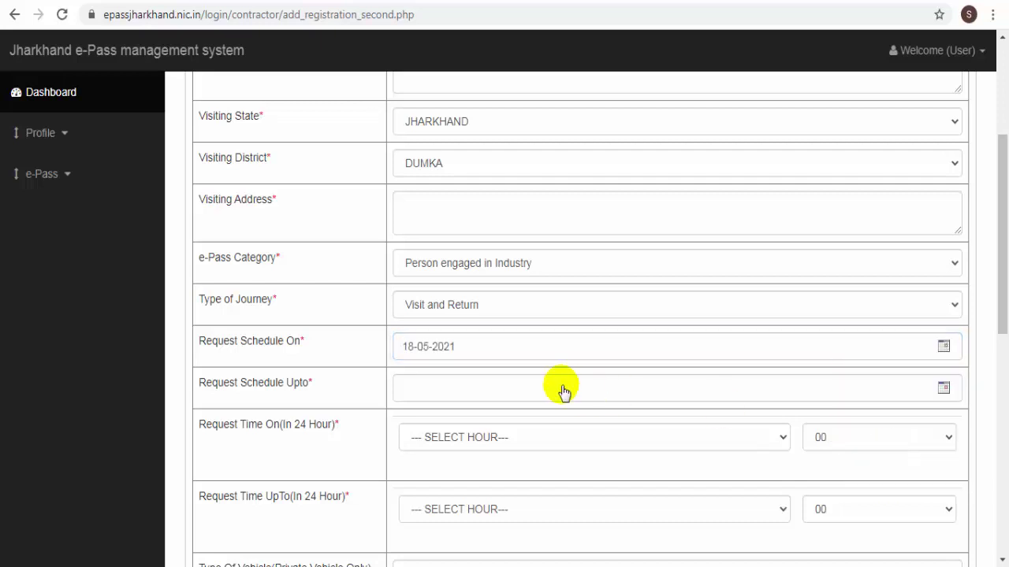
{"action": "left_click", "coordinate": [944, 387]}
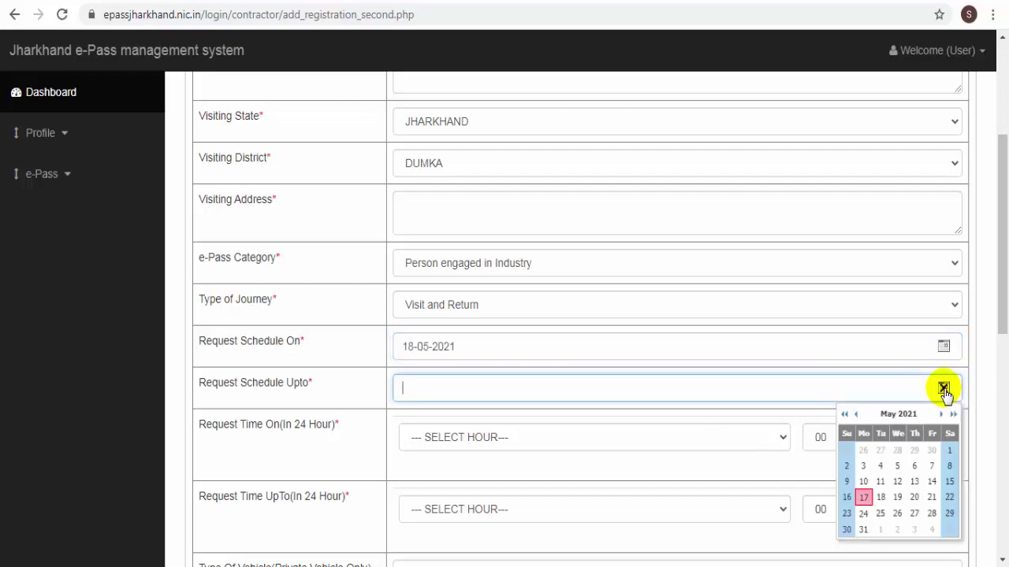
{"action": "left_click", "coordinate": [915, 498]}
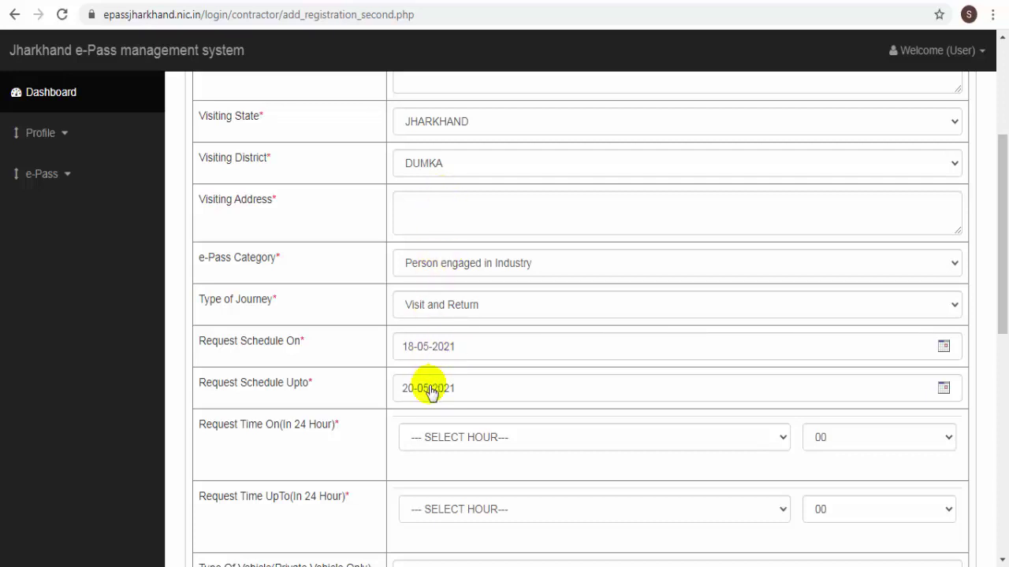
- Set the request hours from 6 to 21
{"action": "left_click", "coordinate": [450, 440]}
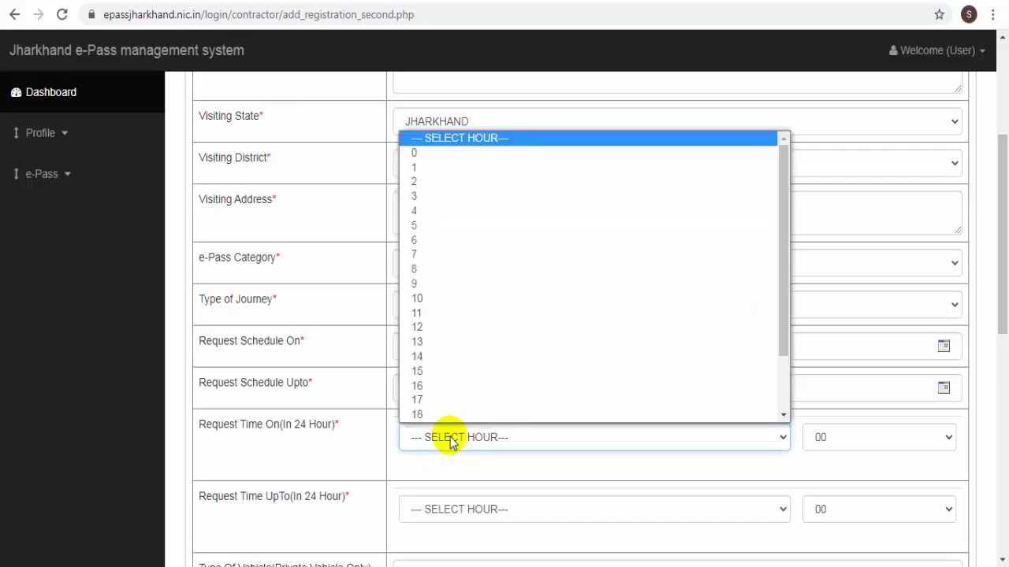
{"action": "left_click", "coordinate": [441, 240]}
{"action": "scroll", "coordinate": [462, 347], "scroll_direction": "down", "scroll_amount": 2}
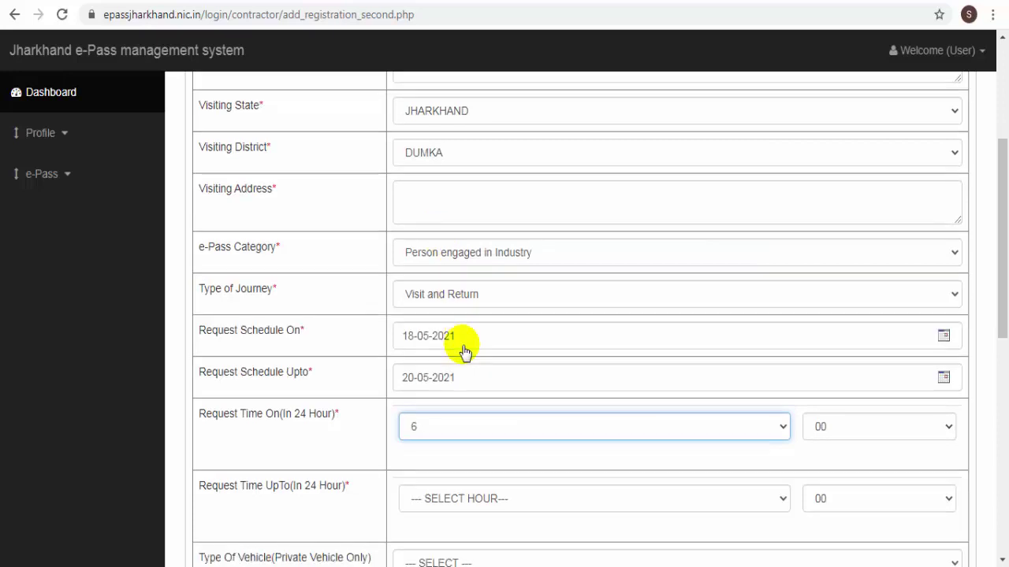
{"action": "left_click", "coordinate": [446, 347]}
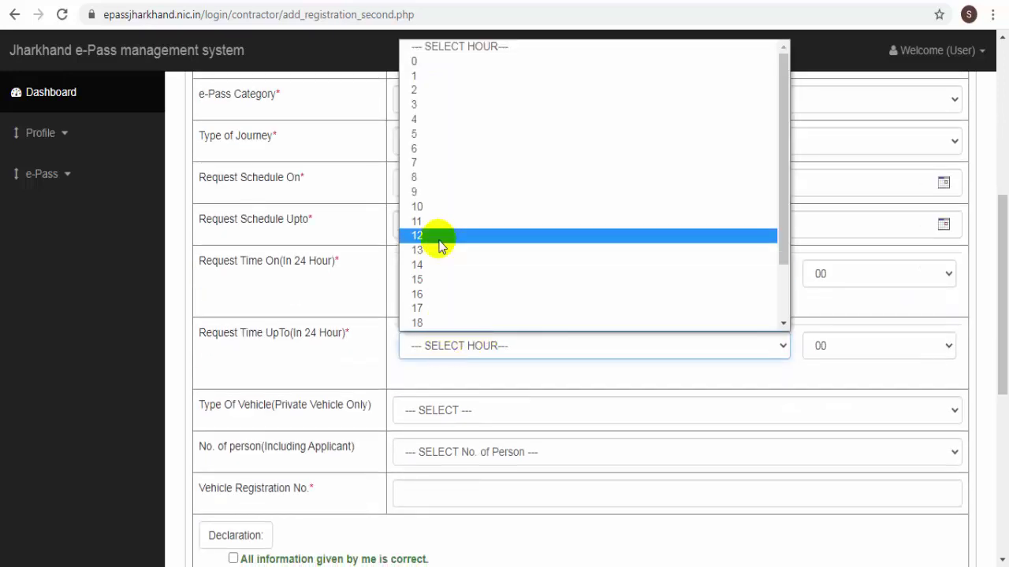
{"action": "scroll", "coordinate": [440, 248], "scroll_direction": "down", "scroll_amount": 1}
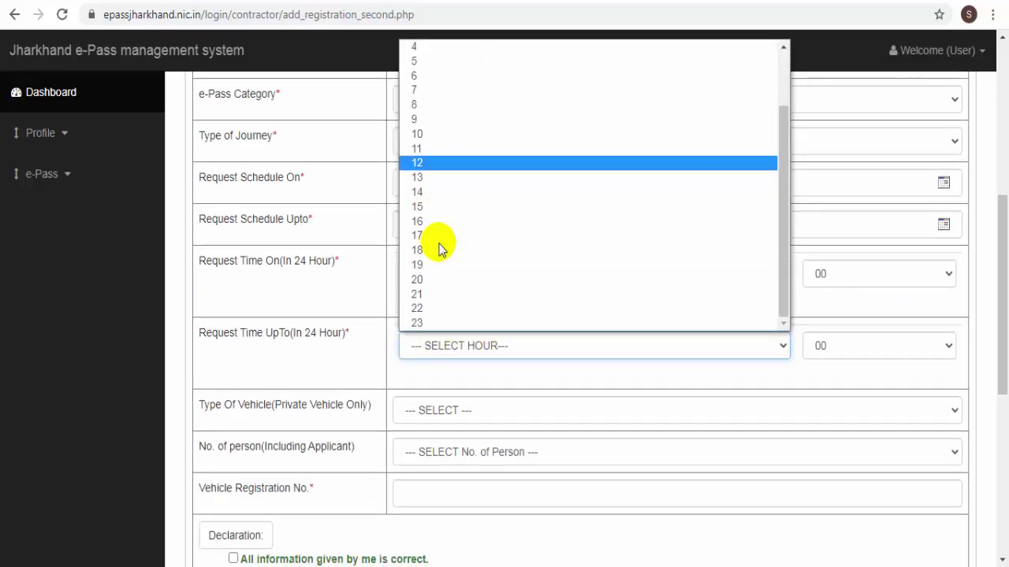
{"action": "left_click", "coordinate": [428, 306]}
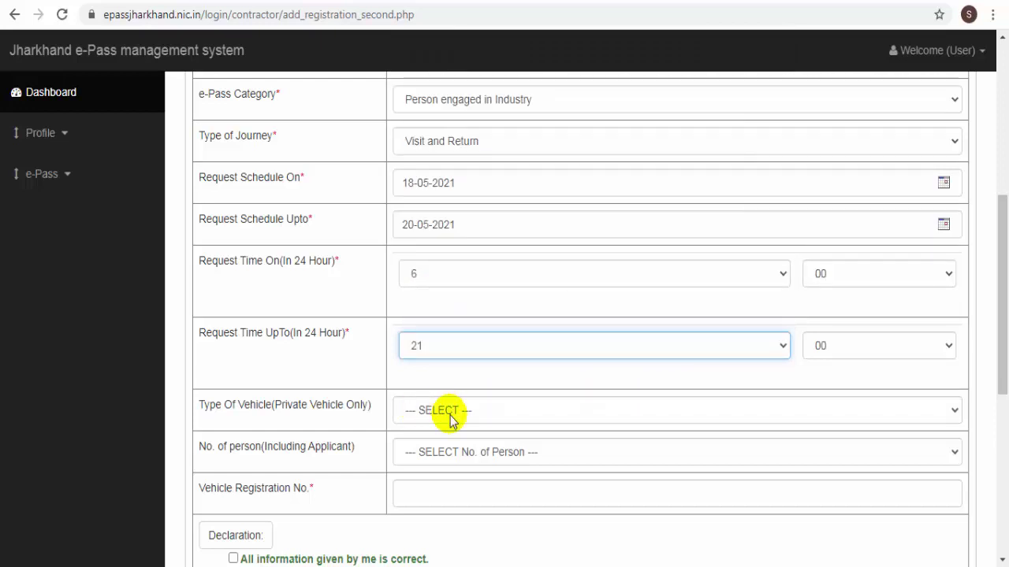
- Choose TWO WHEELER as vehicle type and keep 1 as the number of persons
{"action": "left_click", "coordinate": [451, 416]}
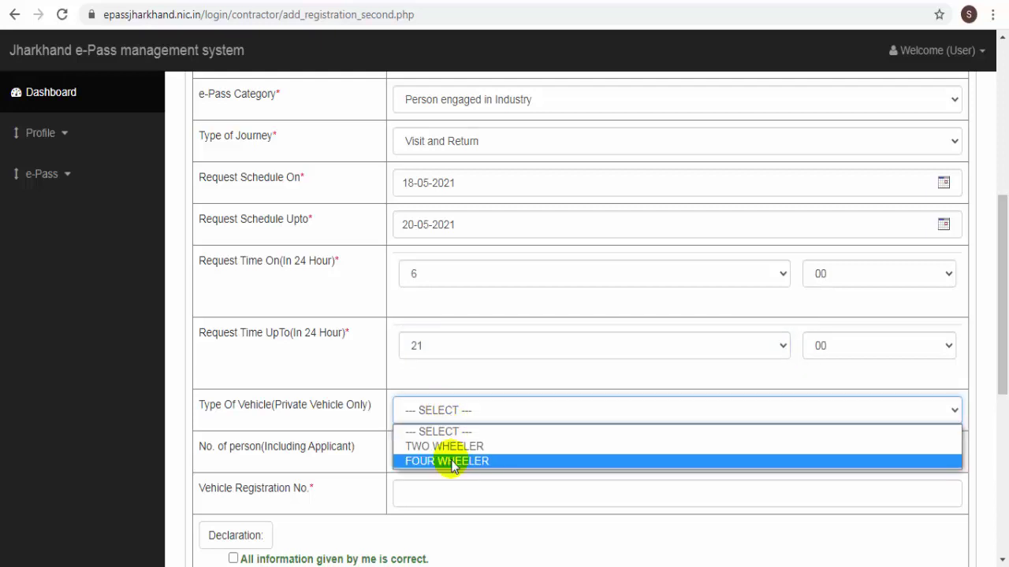
{"action": "left_click", "coordinate": [466, 446]}
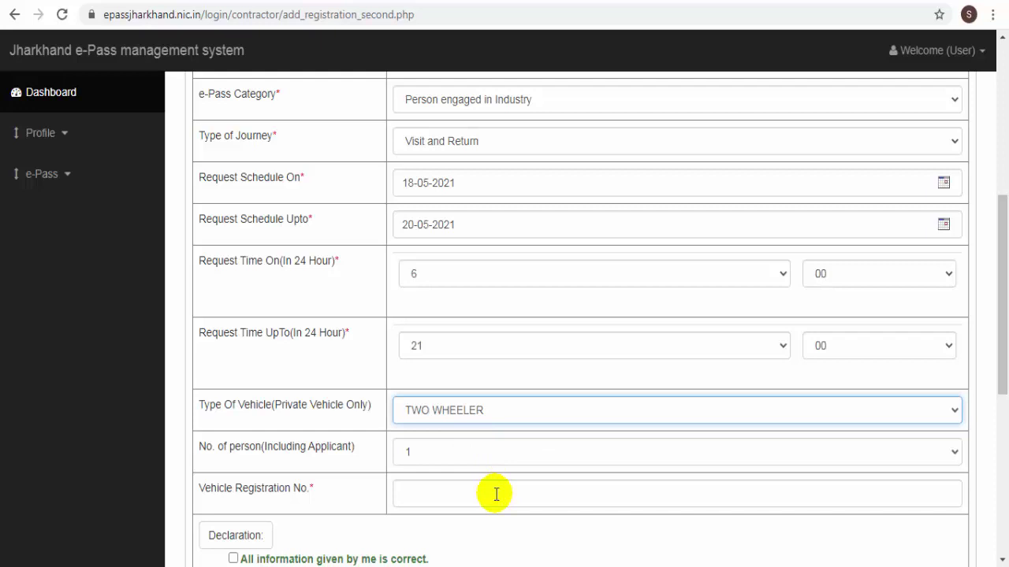
{"action": "left_click", "coordinate": [430, 456]}
{"action": "left_click", "coordinate": [425, 453]}
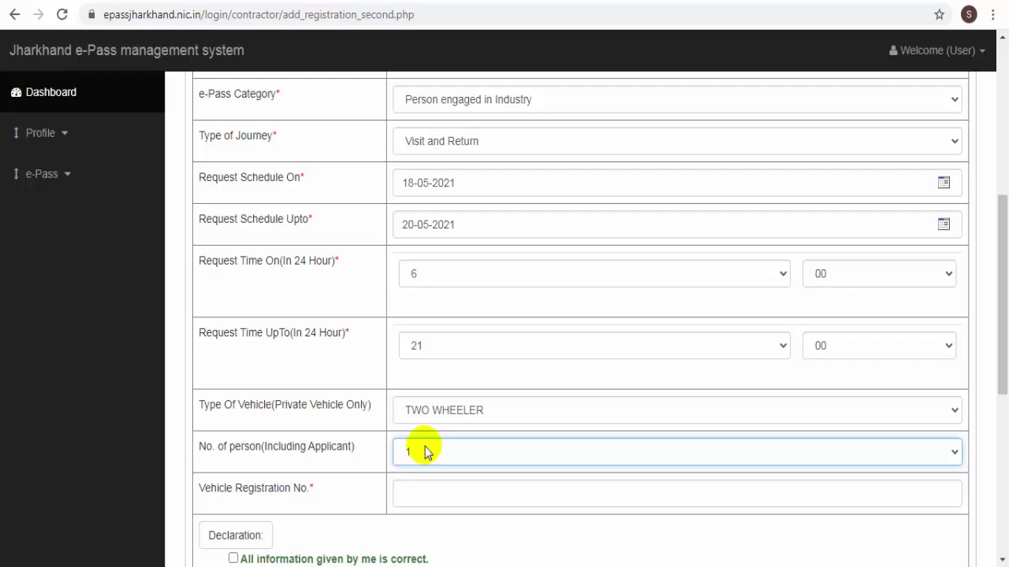
{"action": "left_click", "coordinate": [459, 456]}
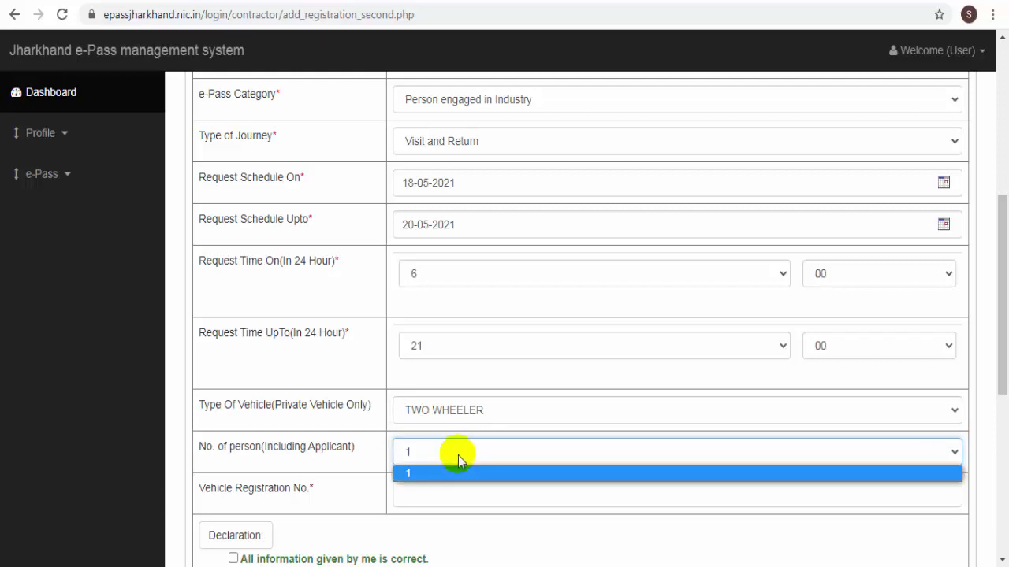
{"action": "left_click", "coordinate": [425, 456]}
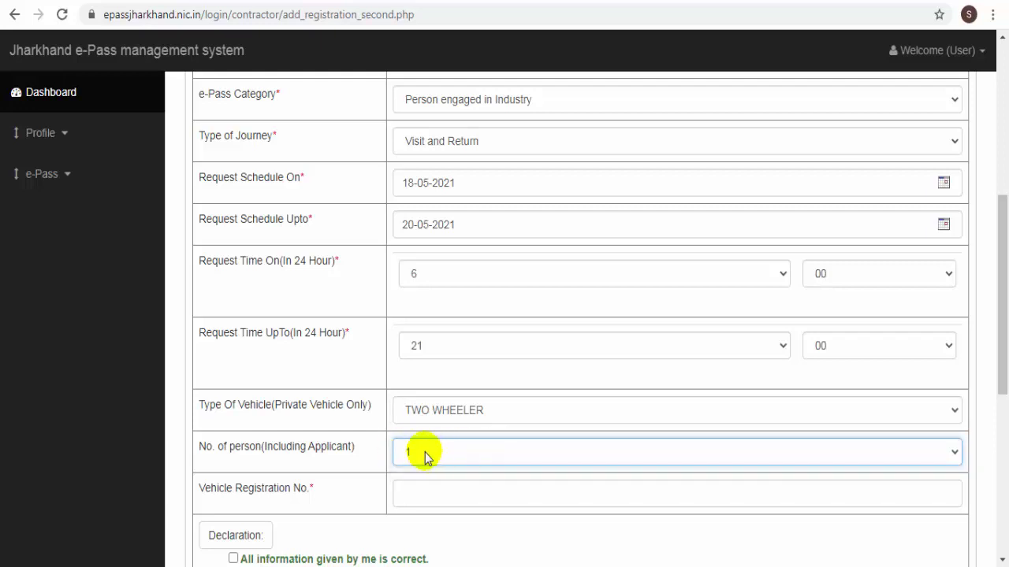
- Tick all ten declaration checkboxes and submit the request with Agree & Proceed
{"action": "scroll", "coordinate": [428, 488], "scroll_direction": "down", "scroll_amount": 1}
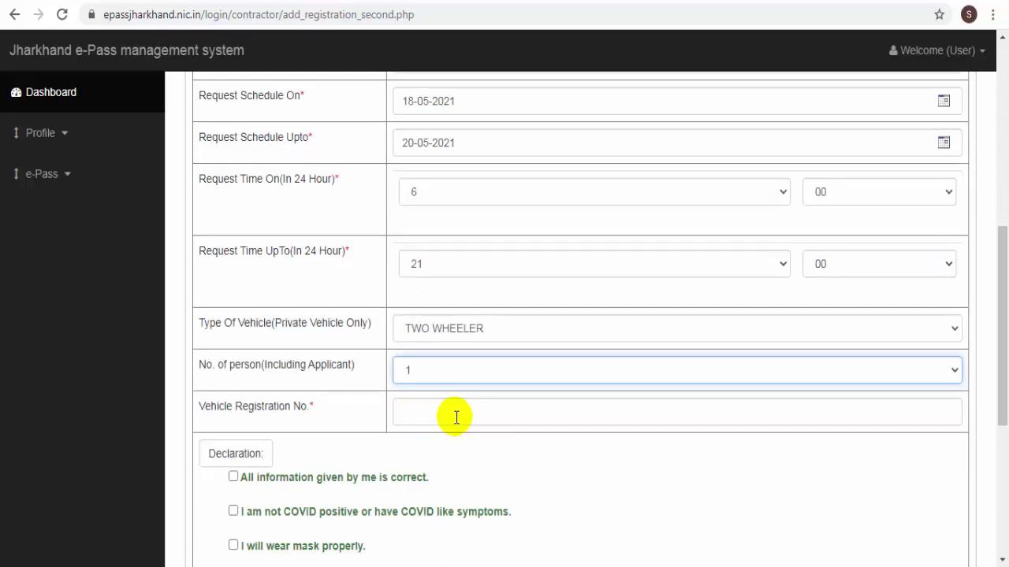
{"action": "scroll", "coordinate": [378, 406], "scroll_direction": "down", "scroll_amount": 1}
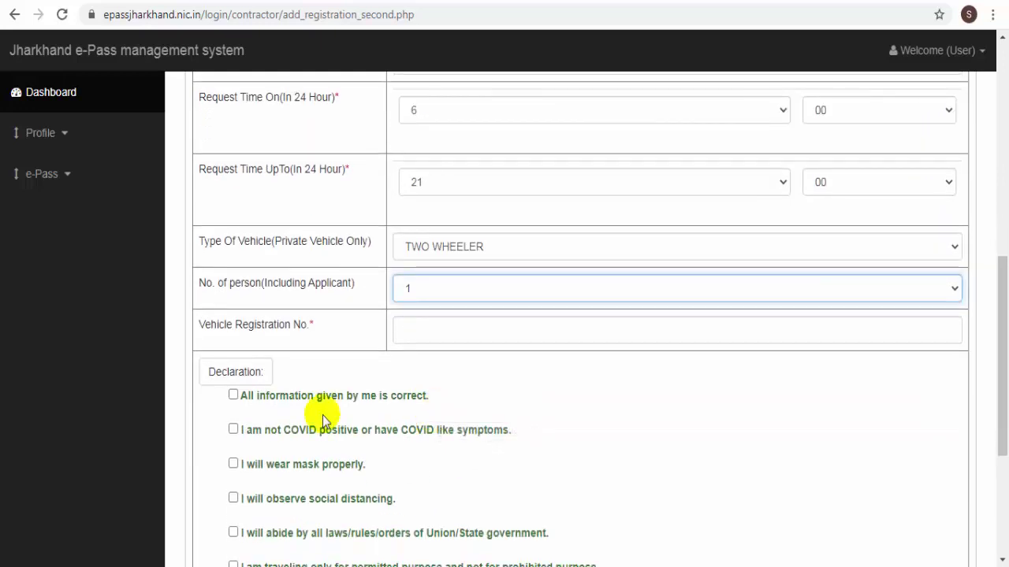
{"action": "scroll", "coordinate": [243, 449], "scroll_direction": "down", "scroll_amount": 2}
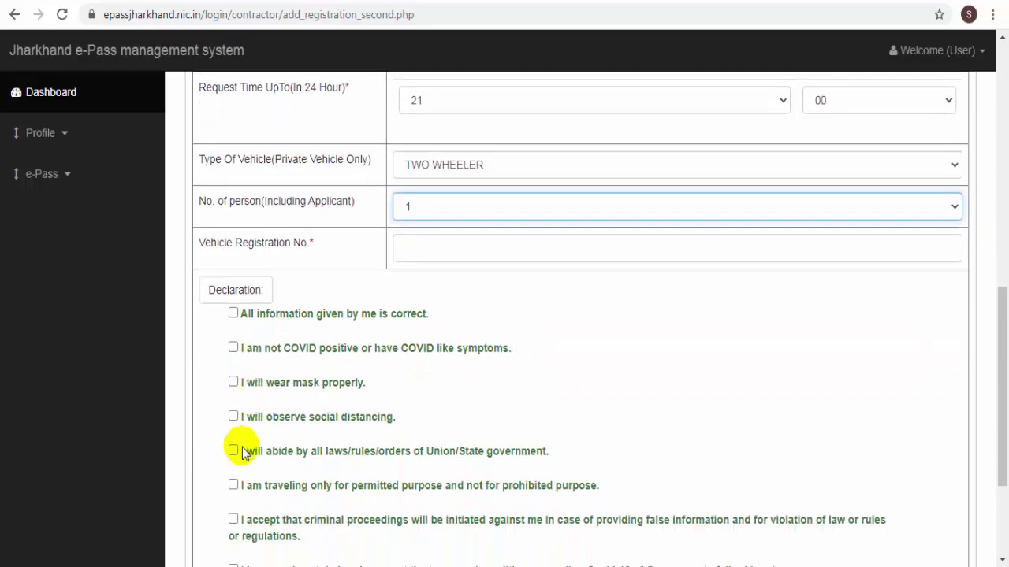
{"action": "scroll", "coordinate": [242, 447], "scroll_direction": "down", "scroll_amount": 1}
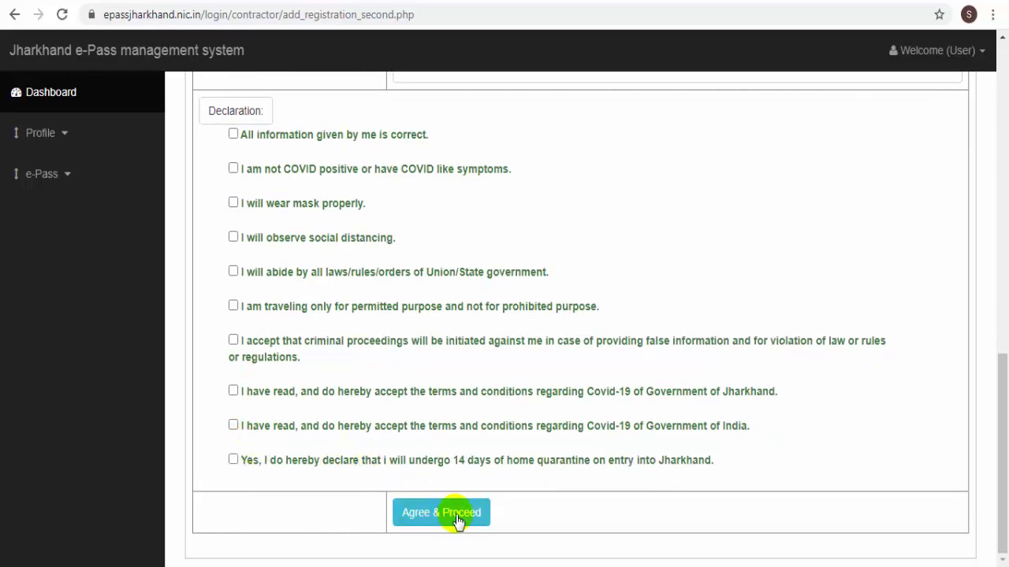
{"action": "left_click", "coordinate": [459, 513]}
{"action": "scroll", "coordinate": [683, 272], "scroll_direction": "down", "scroll_amount": 6}
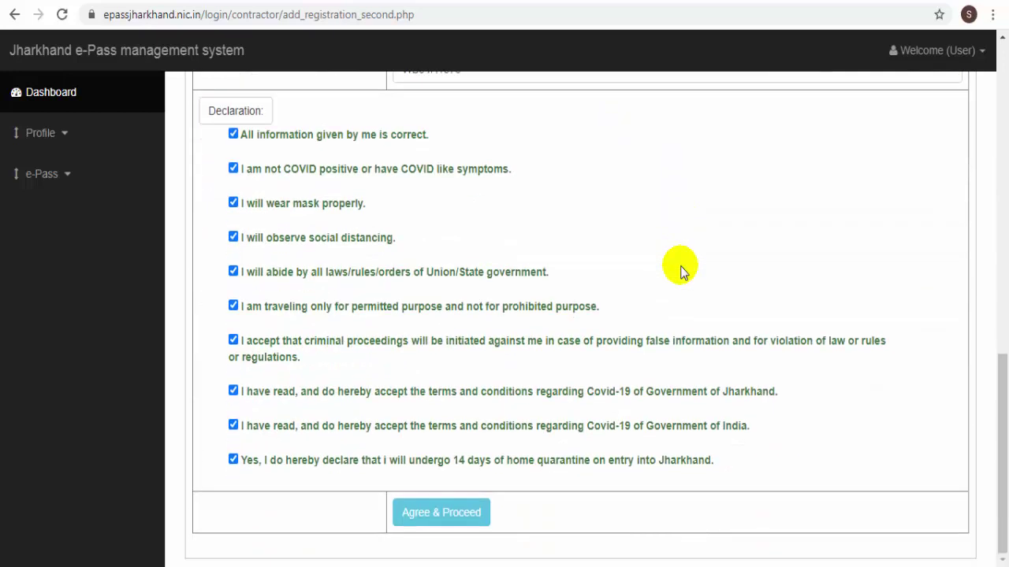
{"action": "left_click", "coordinate": [436, 513]}
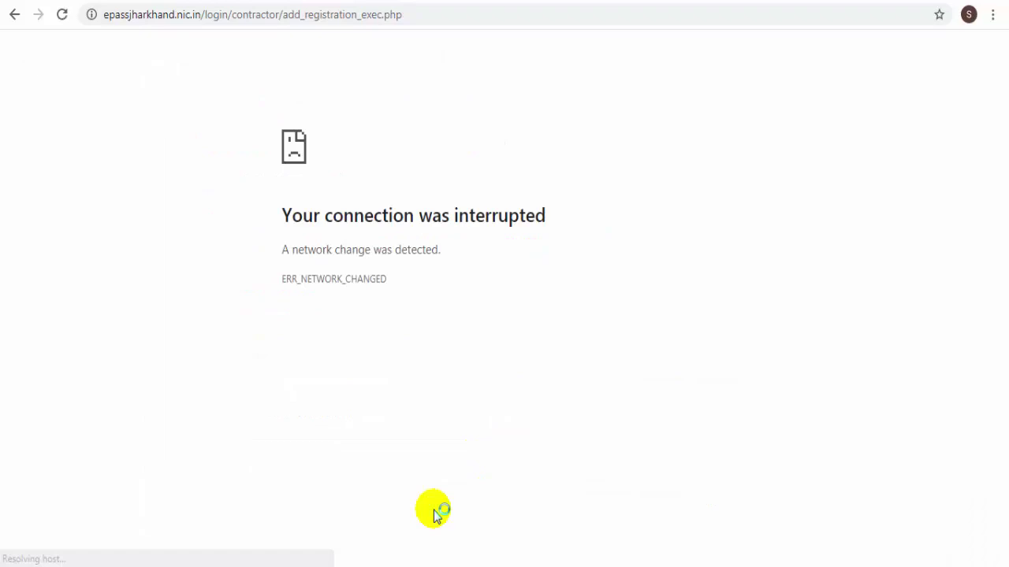
- Resend the interrupted e-pass form, dismiss the certificate-generated alert, and go to Download e-Pass
{"action": "left_click", "coordinate": [62, 14]}
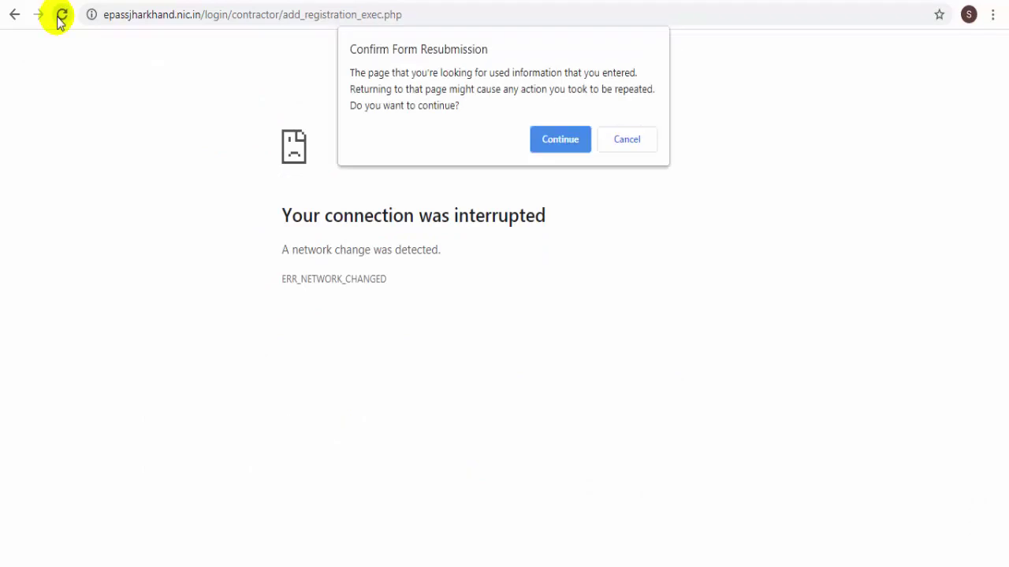
{"action": "left_click", "coordinate": [553, 142]}
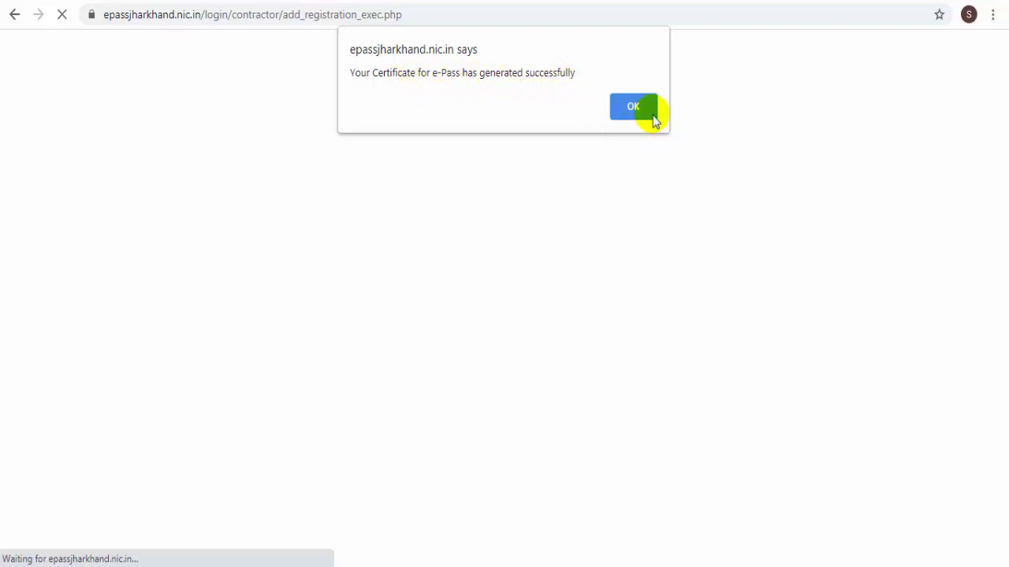
{"action": "left_click", "coordinate": [623, 111]}
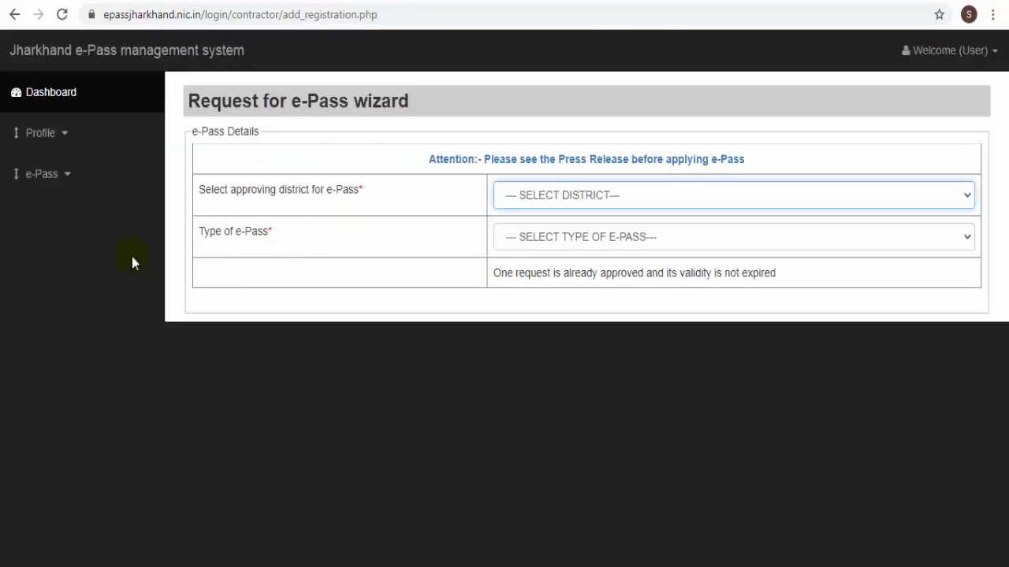
{"action": "left_click", "coordinate": [68, 182]}
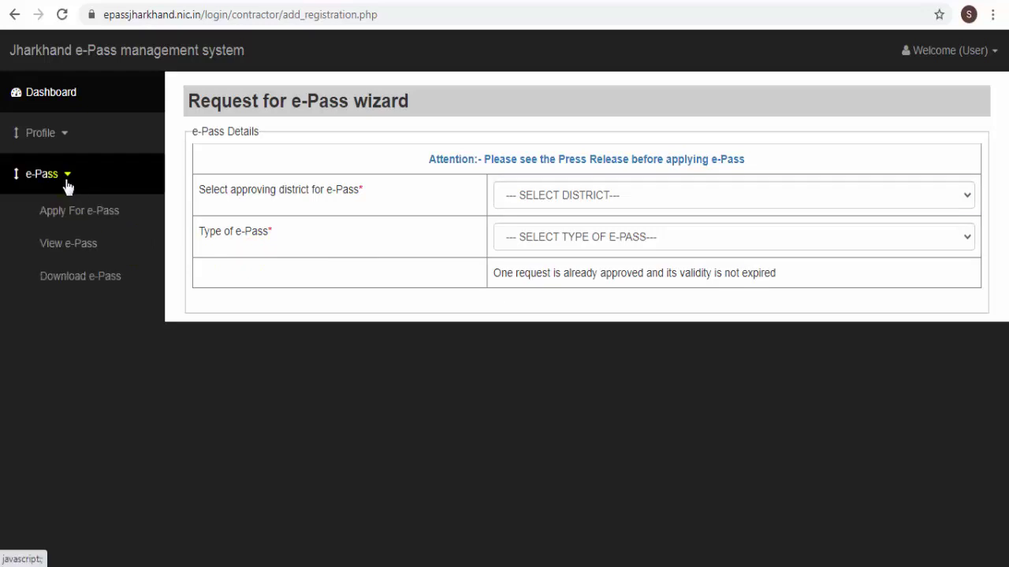
{"action": "left_click", "coordinate": [79, 285]}
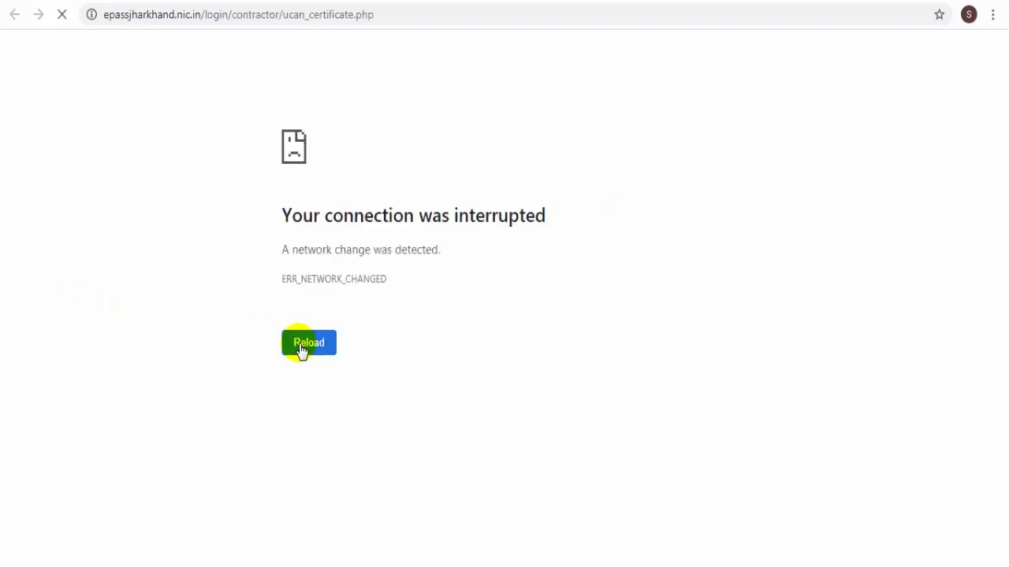
- Reload the error page and view the approved 18–20 May 2021 West Bengal to Dumka pass
{"action": "left_click", "coordinate": [298, 349]}
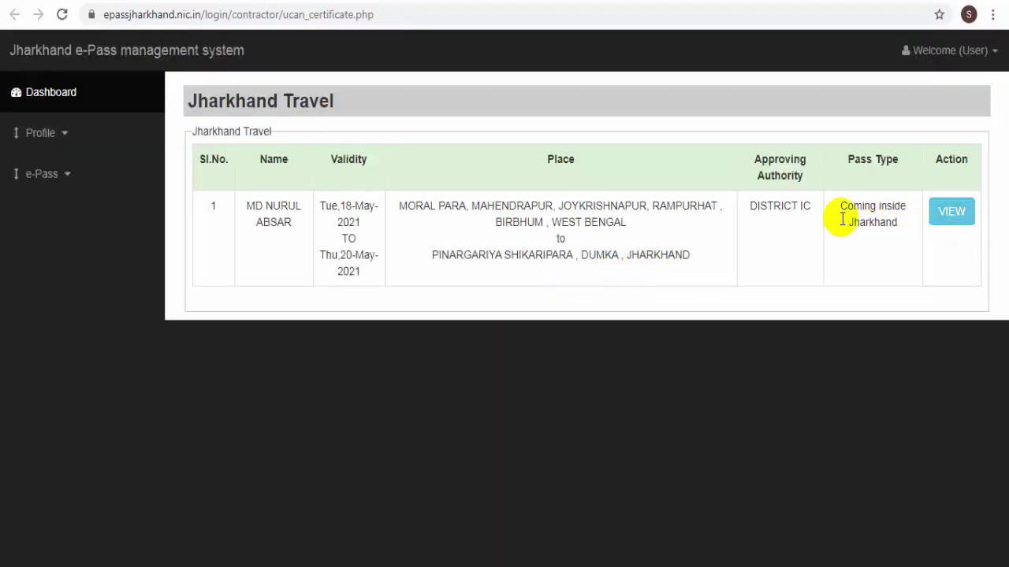
{"action": "left_click", "coordinate": [953, 219]}
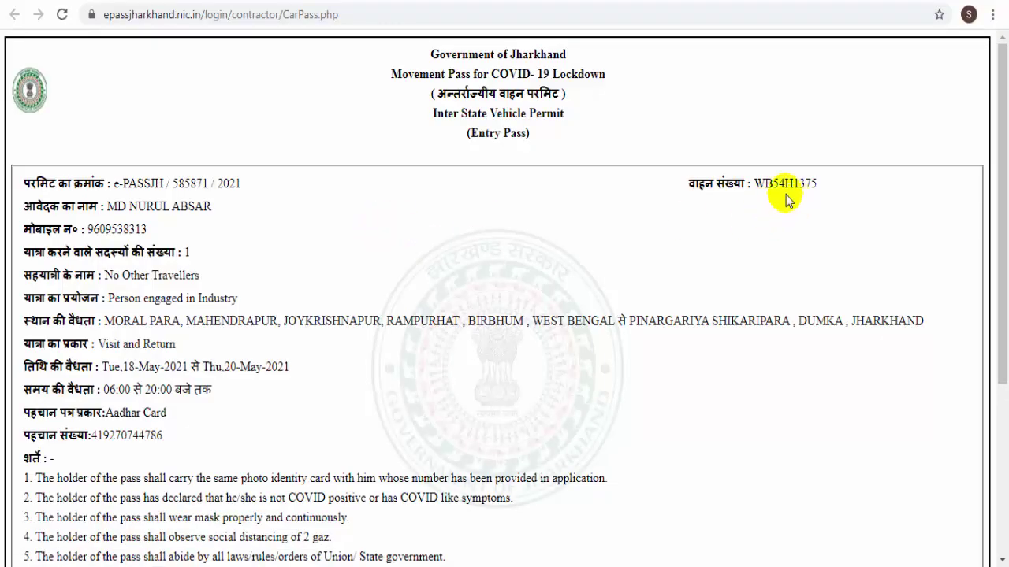
- Review the entry pass, open its print preview, then select the Digital Work channel name on YouTube
{"action": "scroll", "coordinate": [453, 270], "scroll_direction": "down", "scroll_amount": 1}
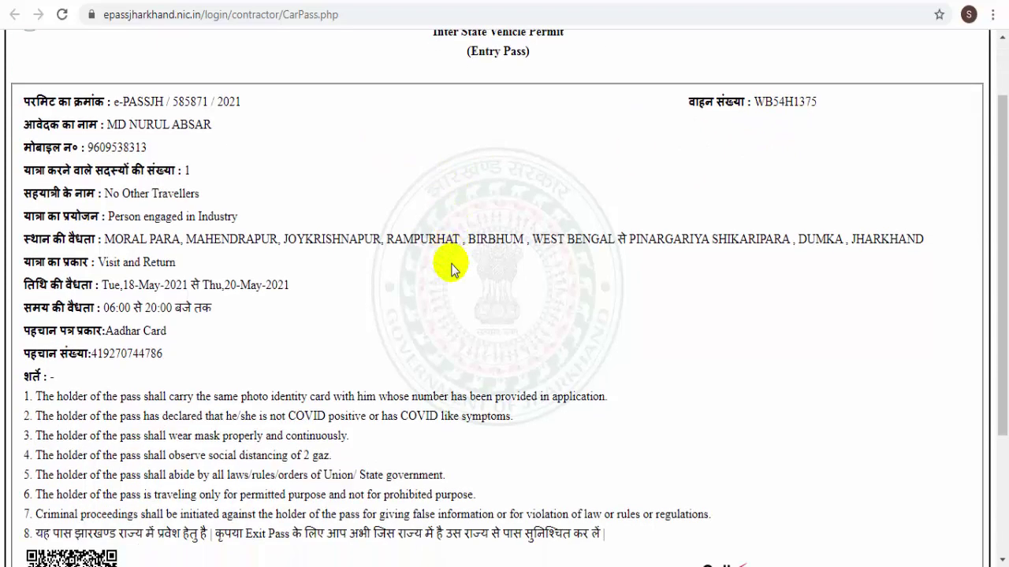
{"action": "scroll", "coordinate": [454, 270], "scroll_direction": "down", "scroll_amount": 1}
{"action": "scroll", "coordinate": [453, 270], "scroll_direction": "up", "scroll_amount": 3}
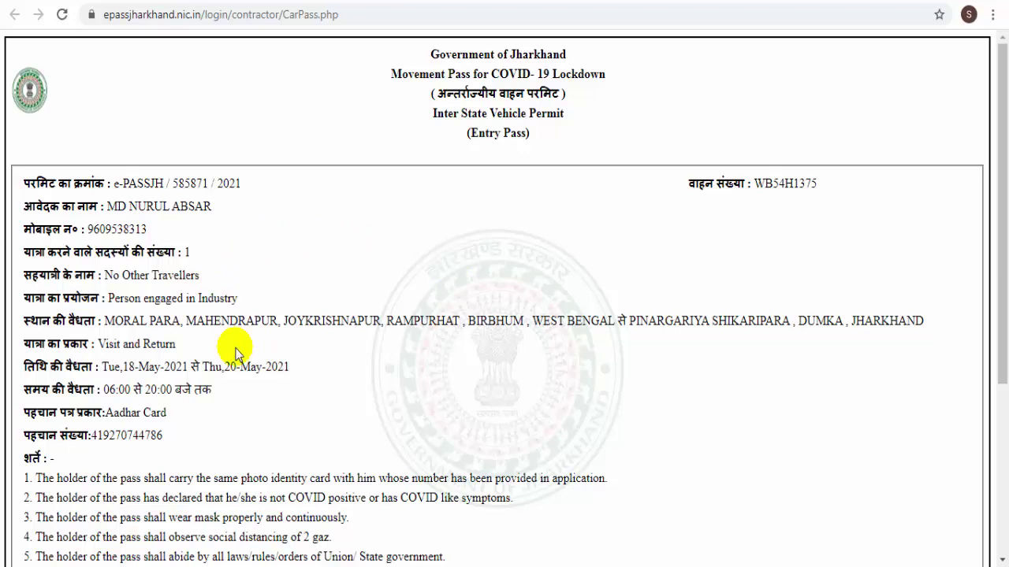
{"action": "key", "text": "ctrl+p"}
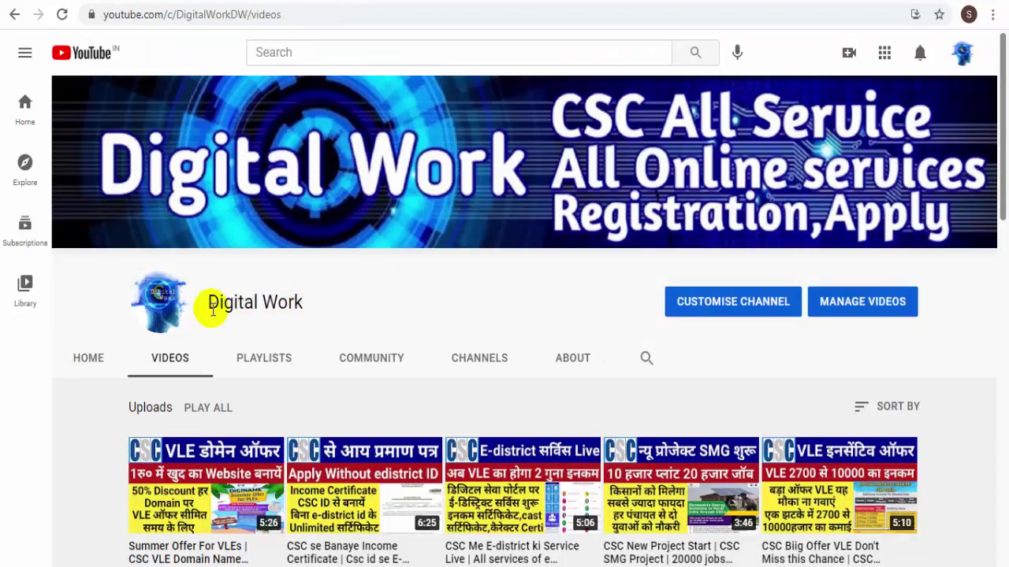
{"action": "left_click_drag", "start_coordinate": [203, 302], "coordinate": [339, 315]}
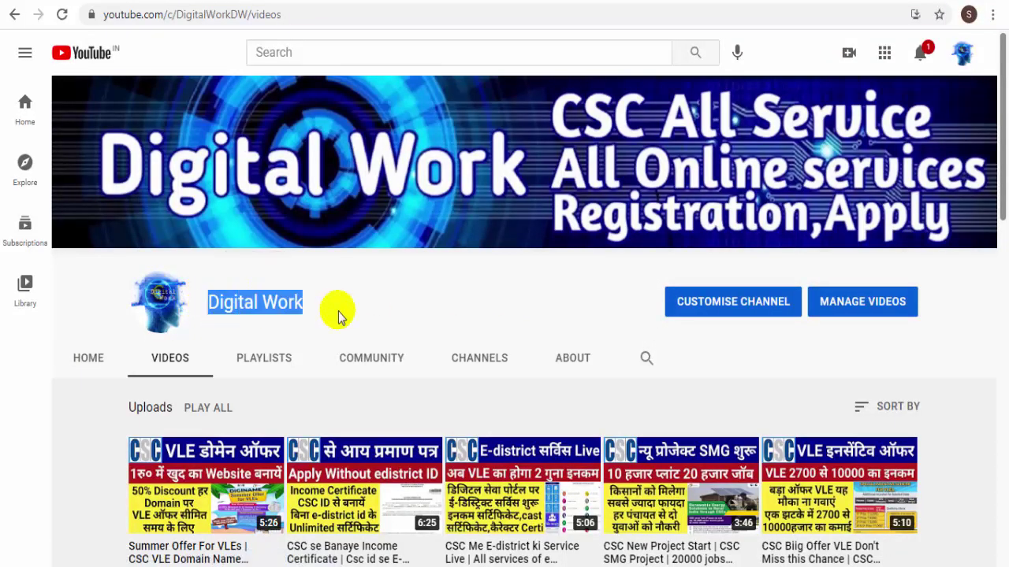